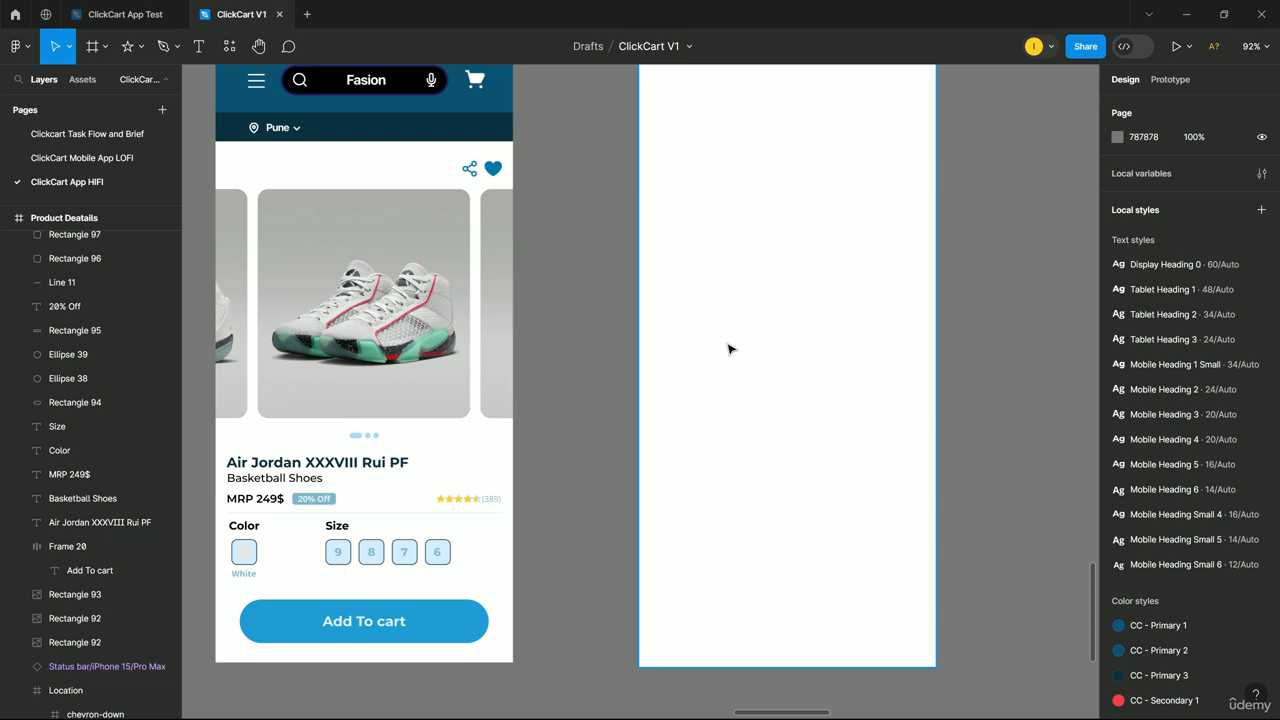
# - Add the text labels "Home" and "Ai" side by side in the upper part of the My Account frame
pyautogui.scroll(2, 752, 368)
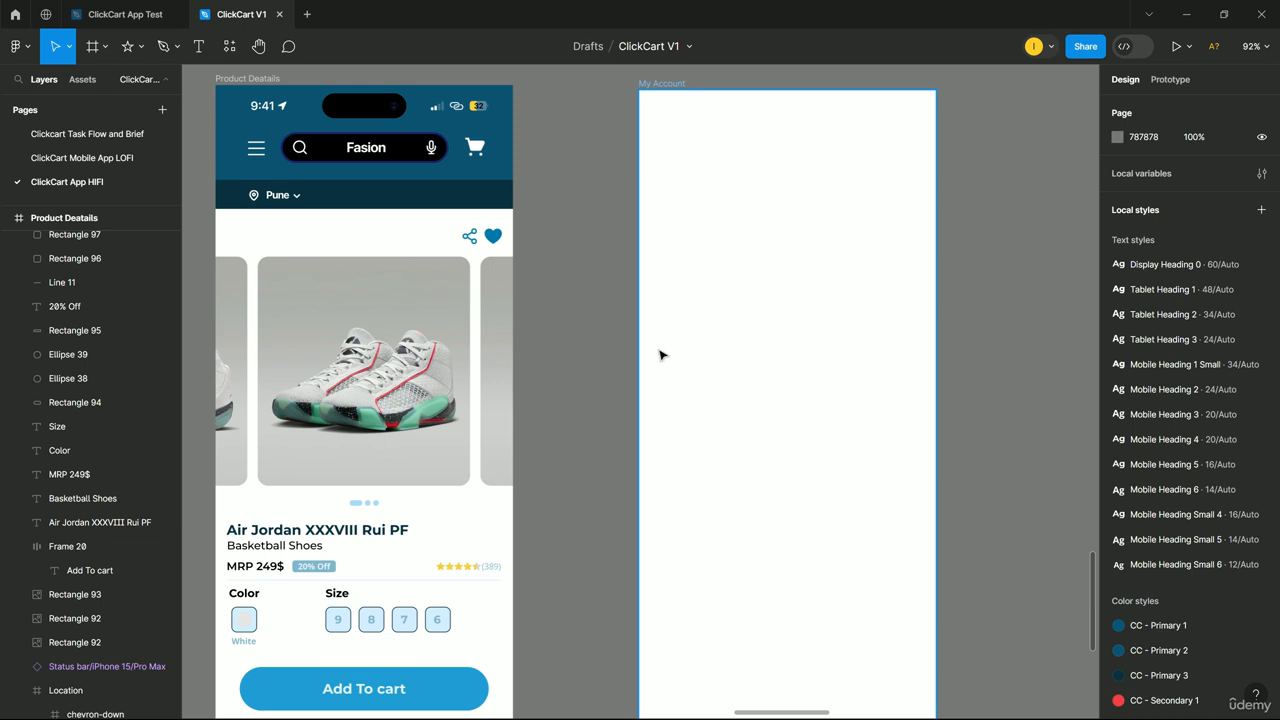
pyautogui.click(198, 46)
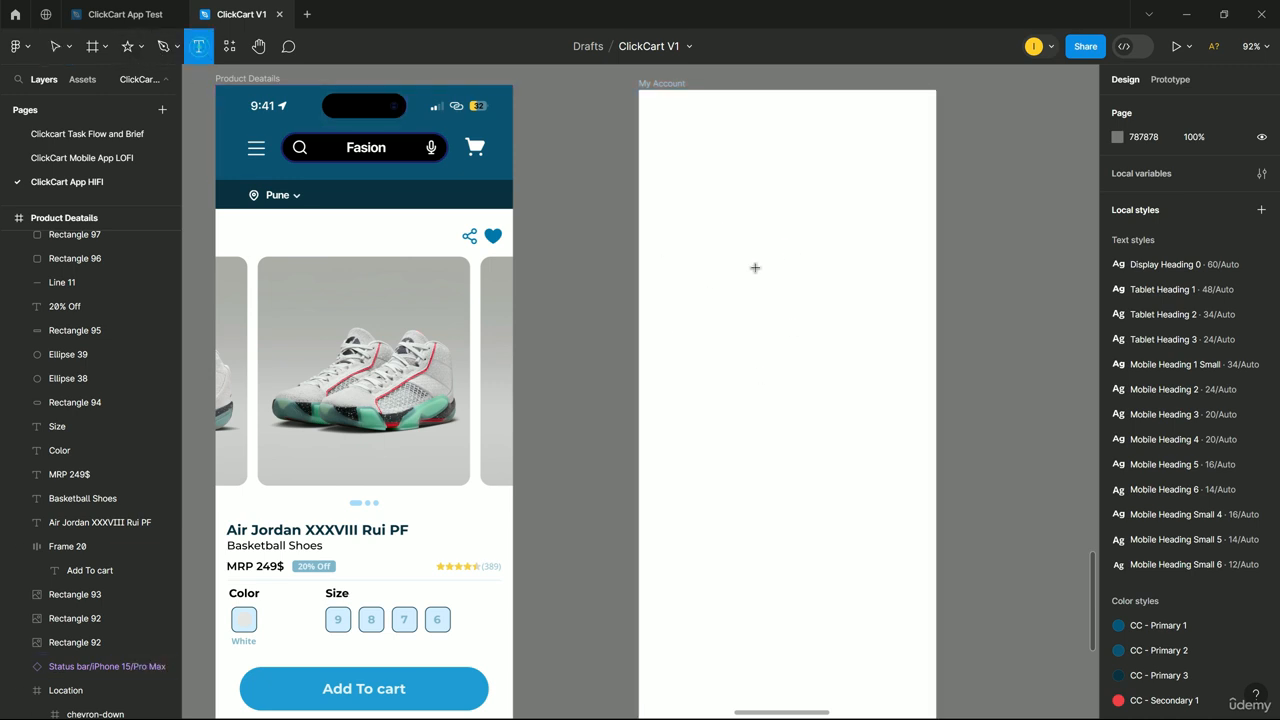
pyautogui.click(673, 248)
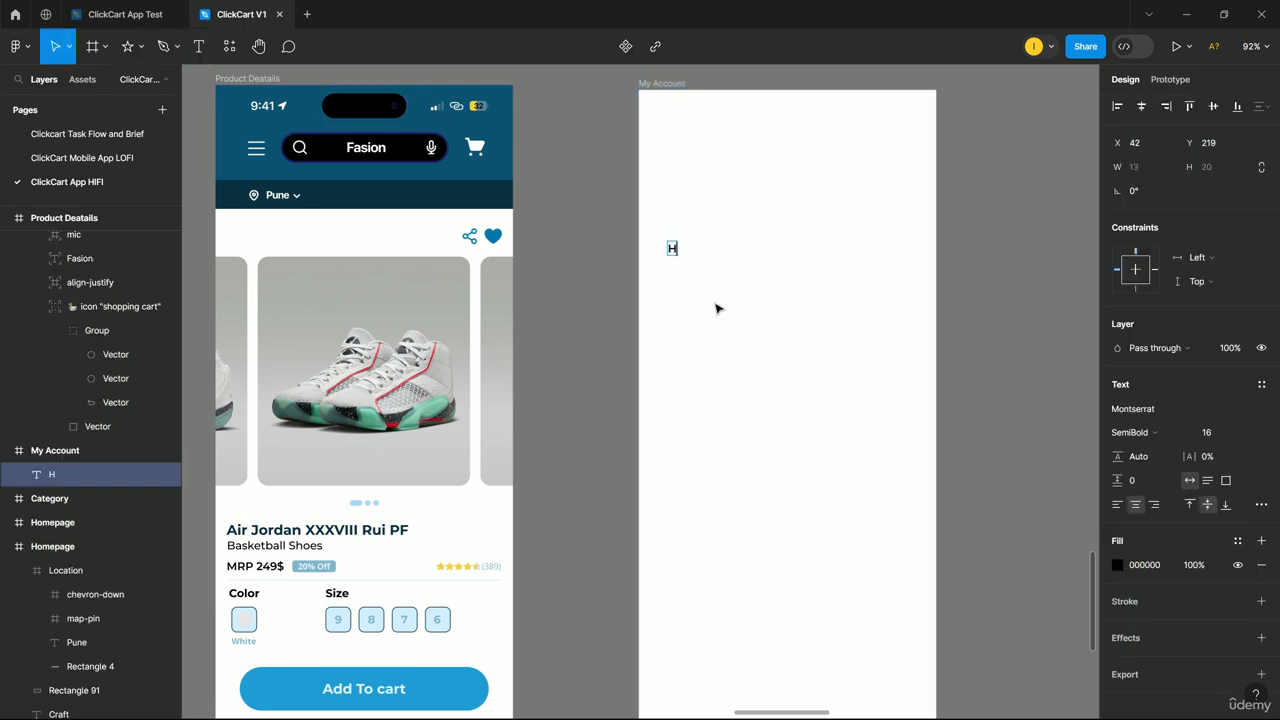
pyautogui.write('Home')
pyautogui.press('Escape')
pyautogui.moveTo(672, 248); pyautogui.dragTo(720, 248)
pyautogui.doubleClick(716, 245)
pyautogui.write('Ai')
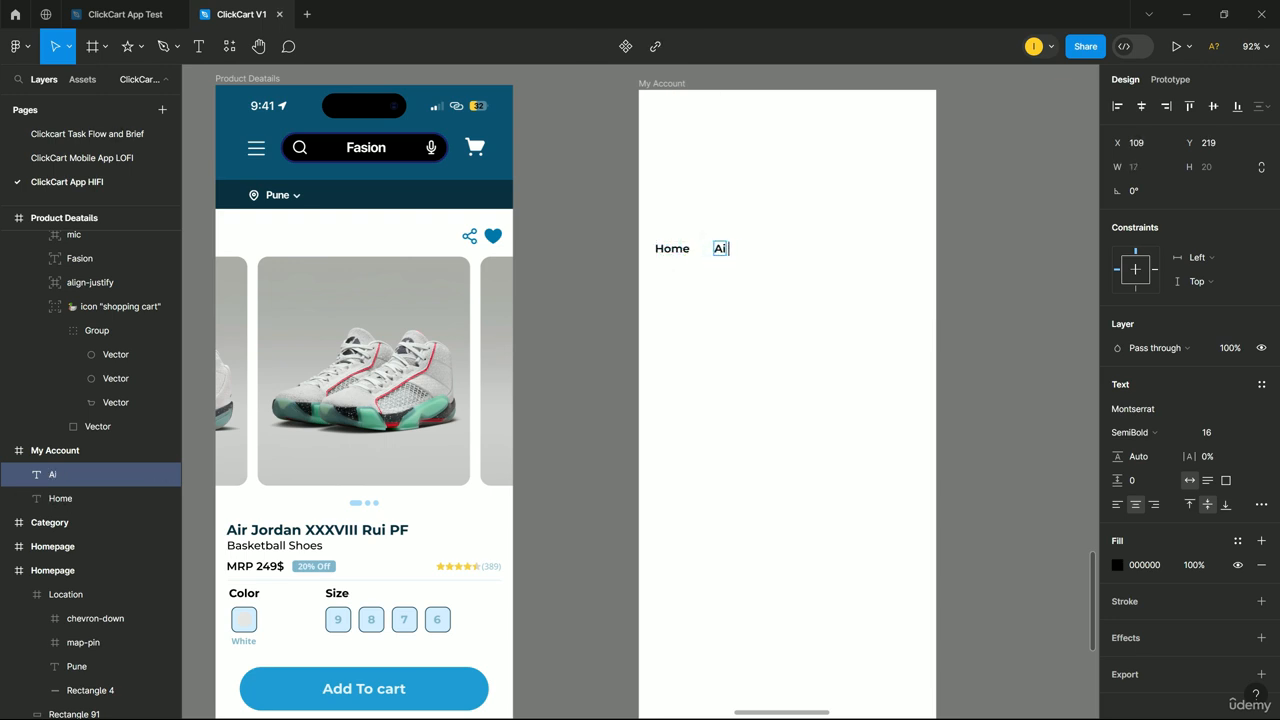
pyautogui.press('Escape')
# - Duplicate the Ai label several times, offsetting the copies to its right
pyautogui.hotkey('ctrl', 'd')
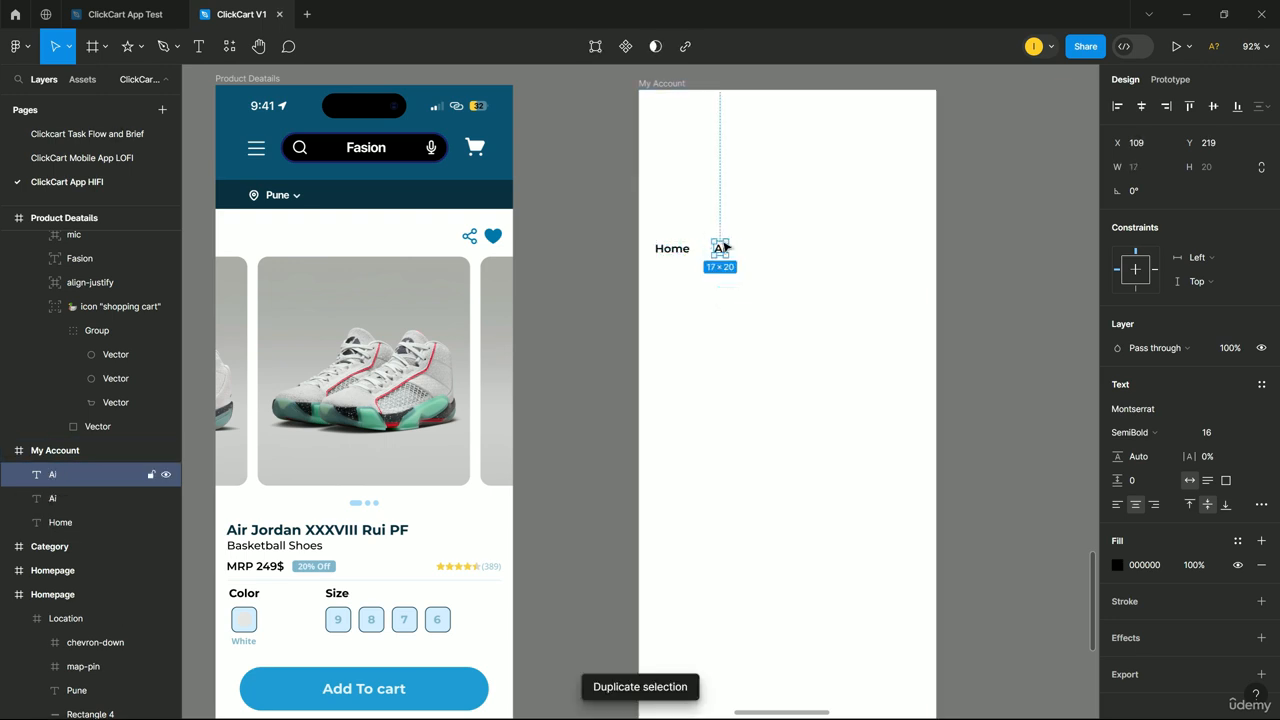
pyautogui.keyDown('alt'); pyautogui.moveTo(726, 257); pyautogui.dragTo(754, 261); pyautogui.keyUp('alt')
pyautogui.hotkey('ctrl', 'd')
pyautogui.hotkey('ctrl', 'd')
# - Change the text of three Ai copies to "News", "Blogs" and "UI"
pyautogui.doubleClick(748, 253)
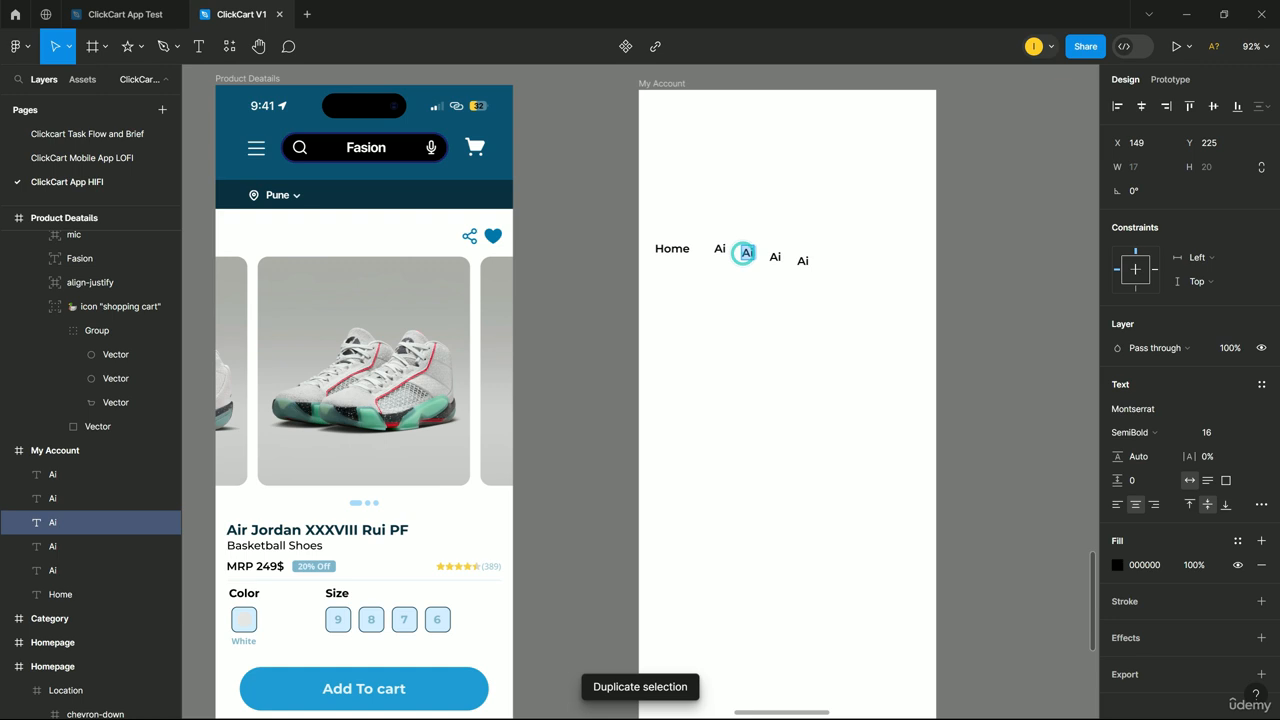
pyautogui.write('News')
pyautogui.doubleClick(775, 257)
pyautogui.write('Blogs')
pyautogui.doubleClick(803, 260)
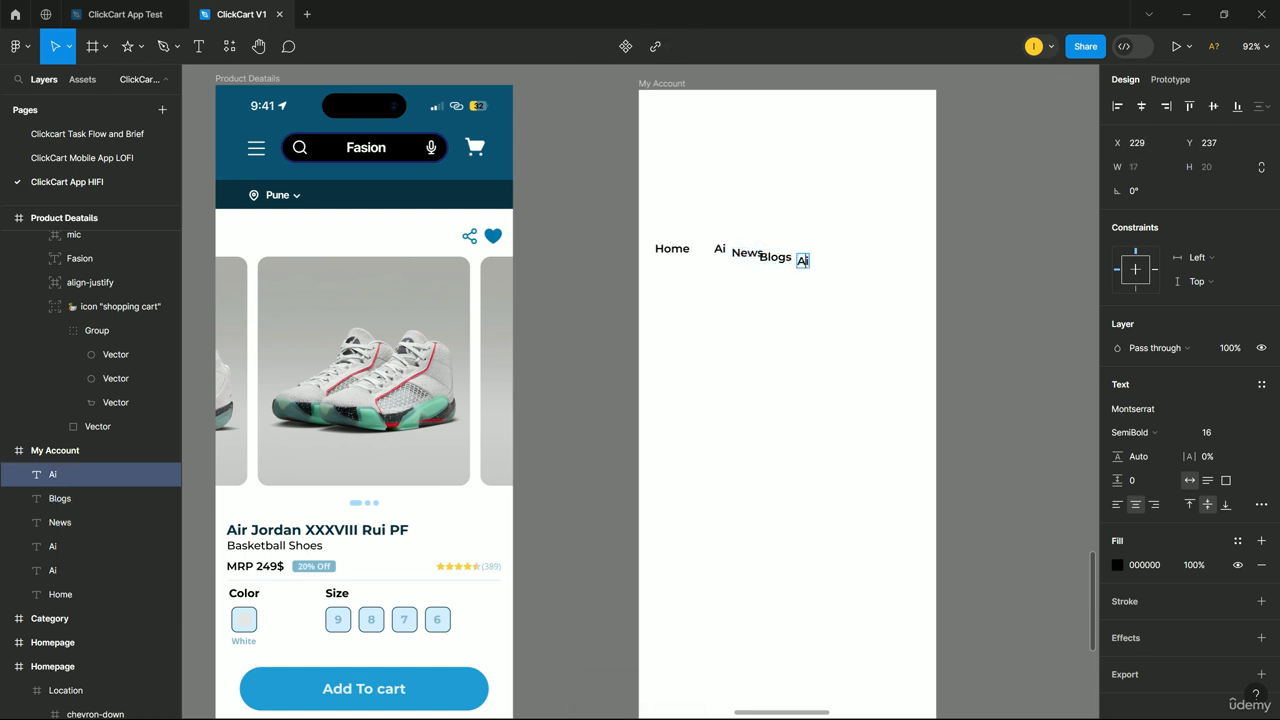
pyautogui.write('UI')
pyautogui.click(803, 326)
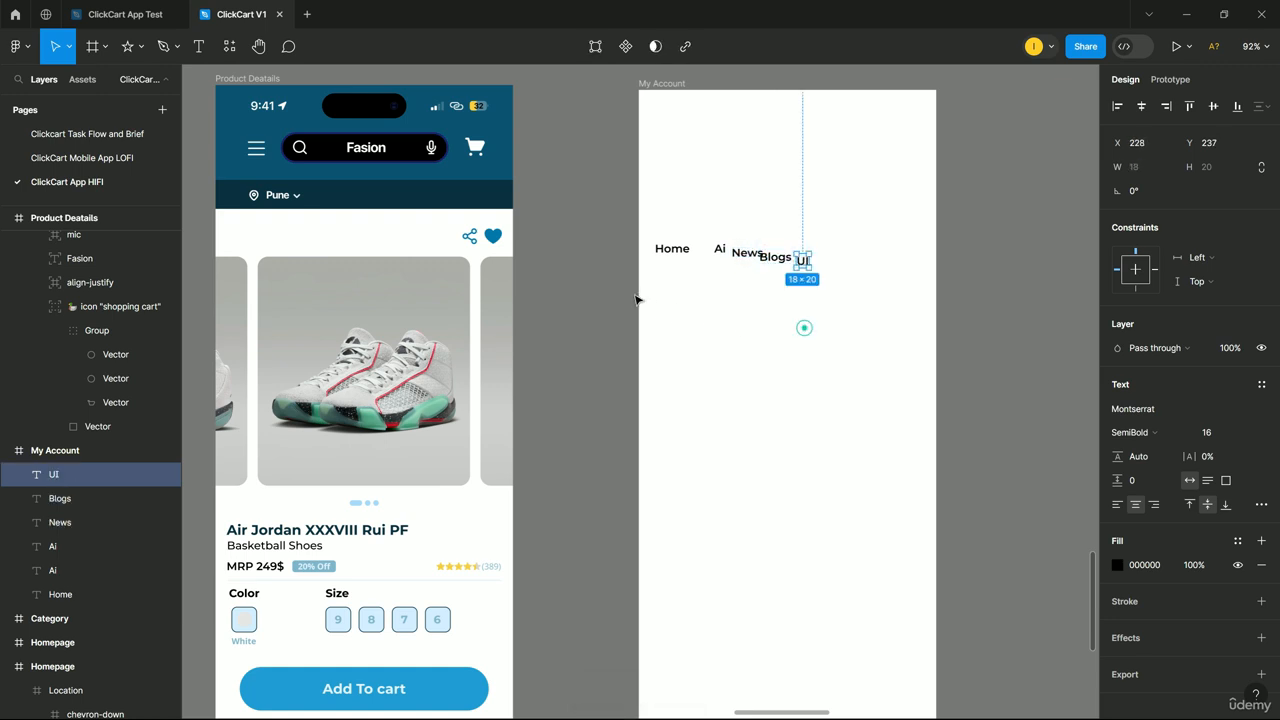
# - Spread the labels into a row ordered Home, Ai, Blogs, News, UI and delete the extra Ai label
pyautogui.moveTo(651, 280); pyautogui.dragTo(779, 258)
pyautogui.click(1262, 107)
pyautogui.click(1150, 136)
pyautogui.click(1237, 107)
pyautogui.click(771, 257)
pyautogui.press('Delete')
# - Align the five labels along their bottom edges and move the row up to Y 134 in the My Account frame
pyautogui.moveTo(676, 301); pyautogui.dragTo(888, 233)
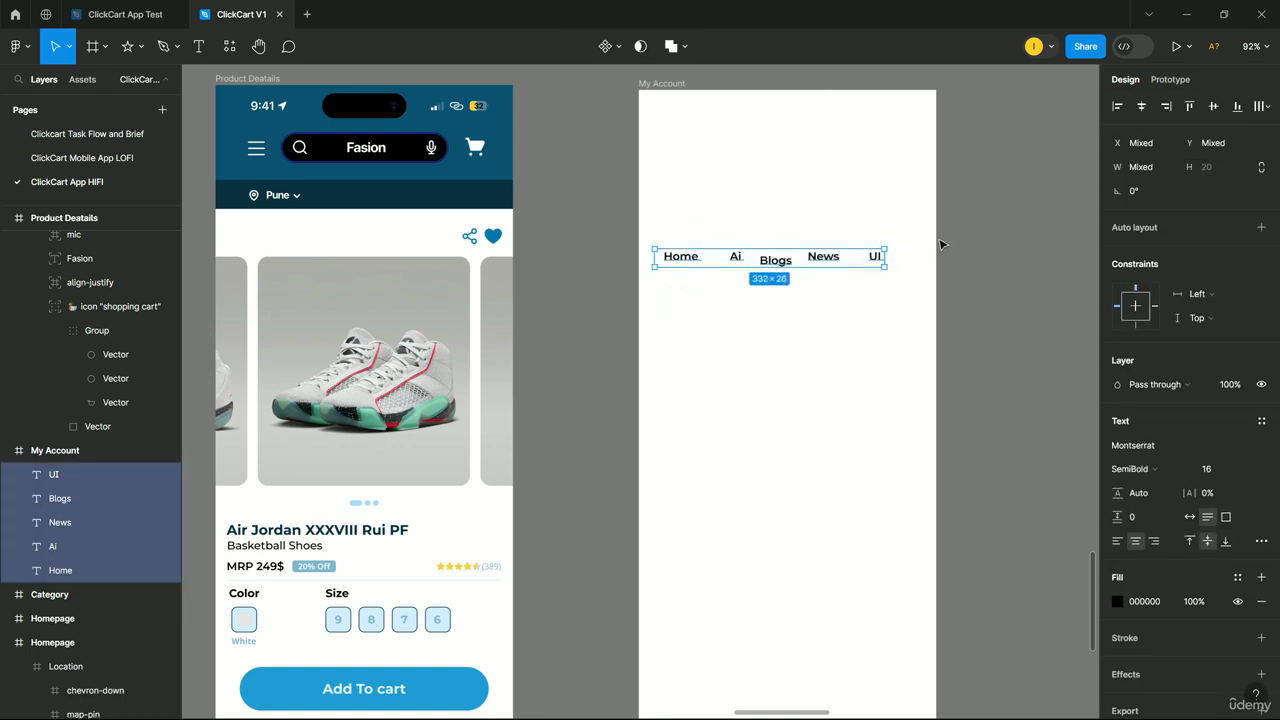
pyautogui.click(1237, 107)
pyautogui.click(778, 331)
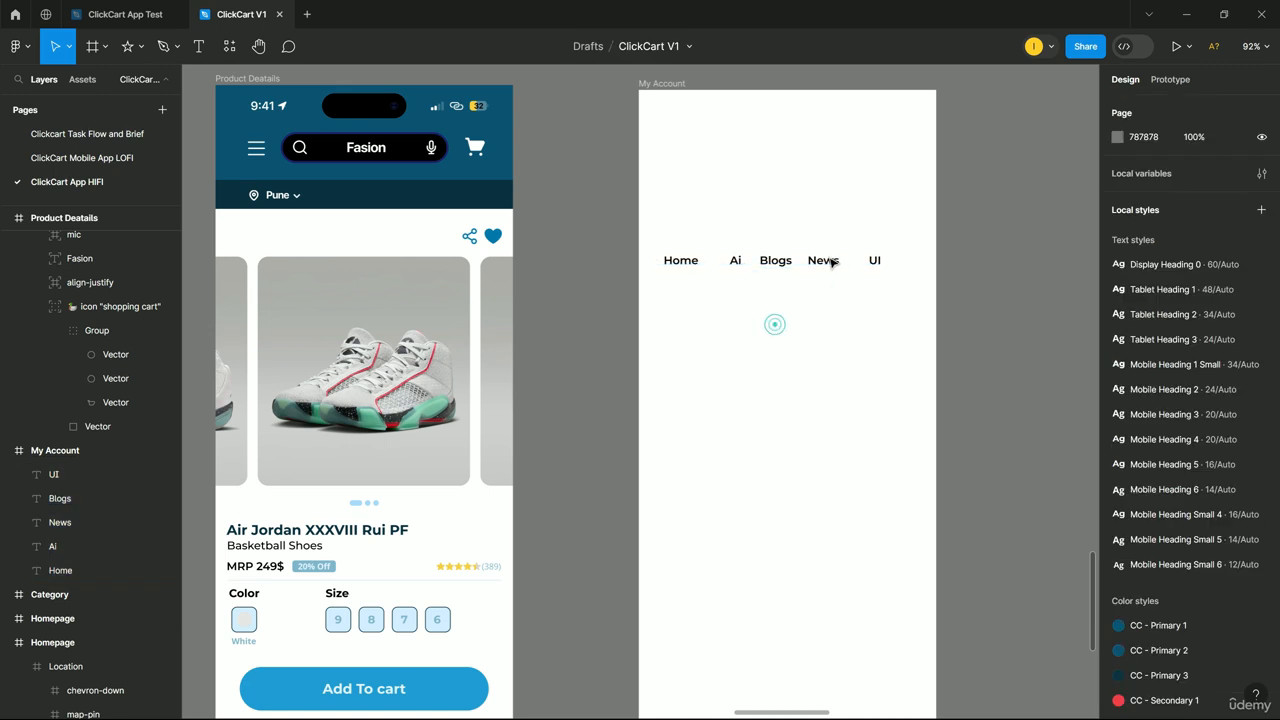
pyautogui.moveTo(678, 240); pyautogui.dragTo(892, 298)
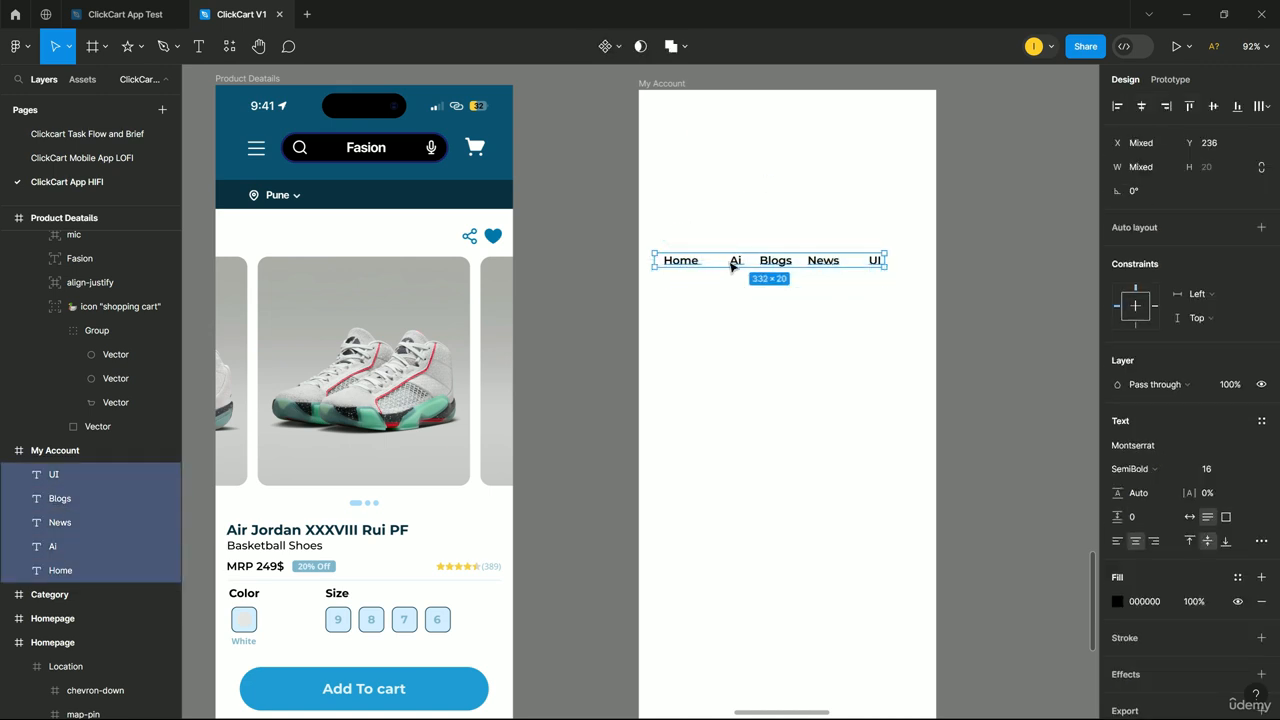
pyautogui.moveTo(753, 265); pyautogui.dragTo(771, 194)
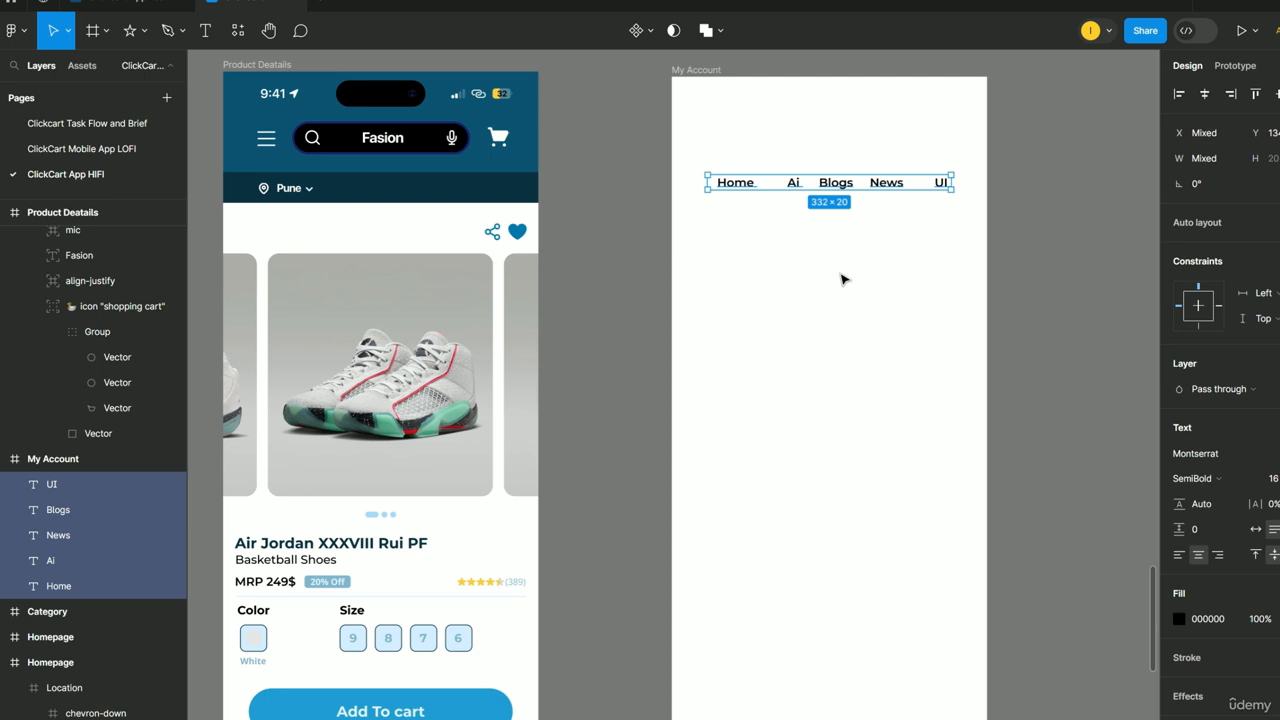
pyautogui.click(842, 280)
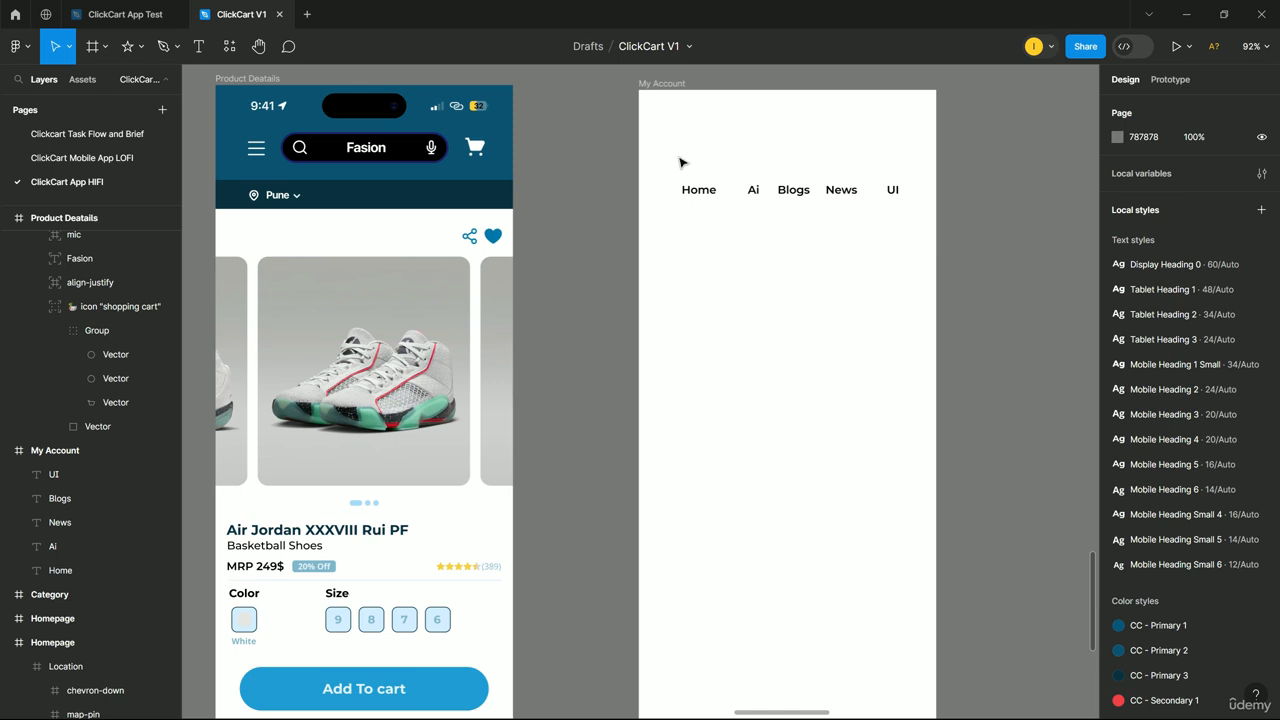
# - Apply auto layout to the five navigation labels and set its direction to vertical
pyautogui.moveTo(654, 142); pyautogui.dragTo(914, 240)
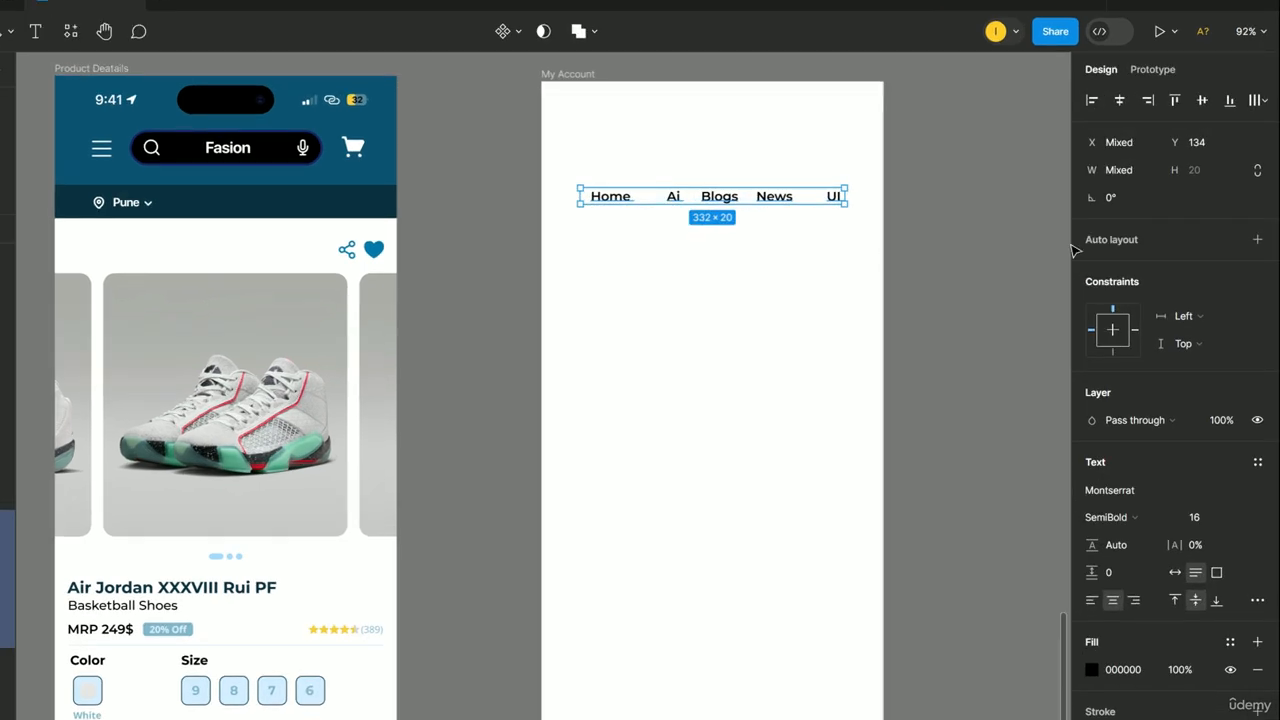
pyautogui.click(1260, 238)
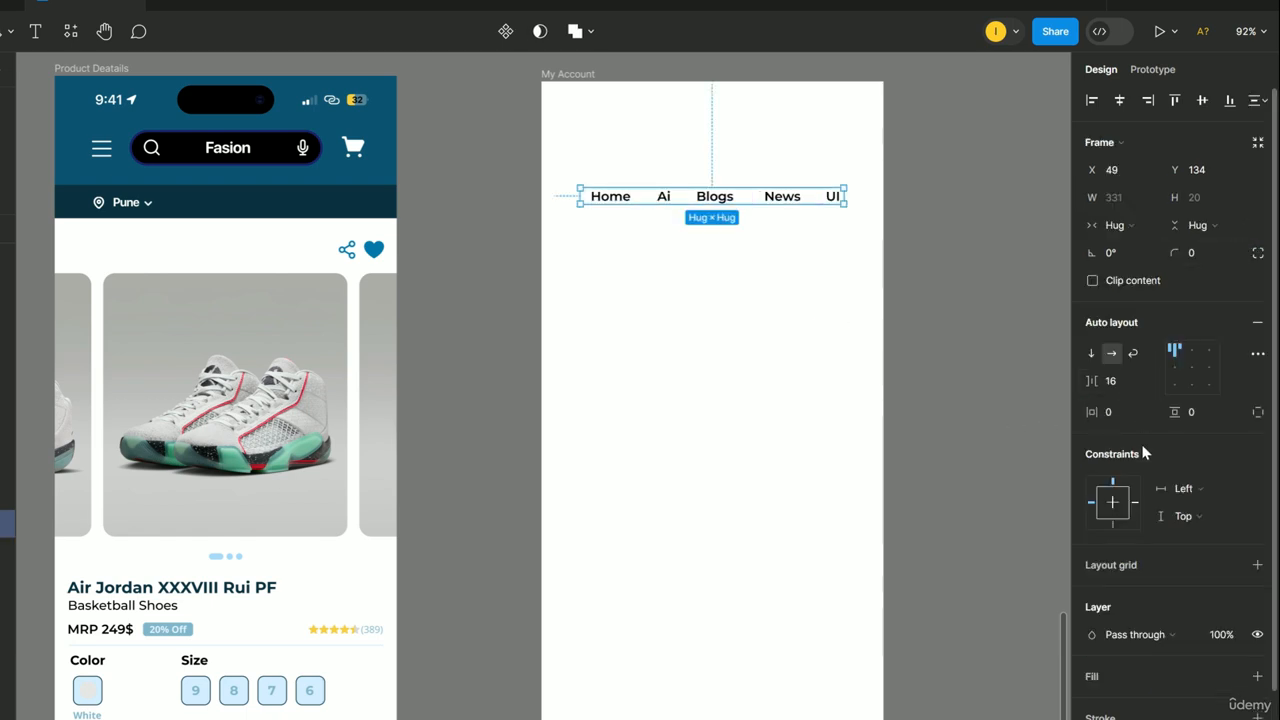
pyautogui.scroll(-2, 1145, 453)
pyautogui.scroll(2, 1145, 451)
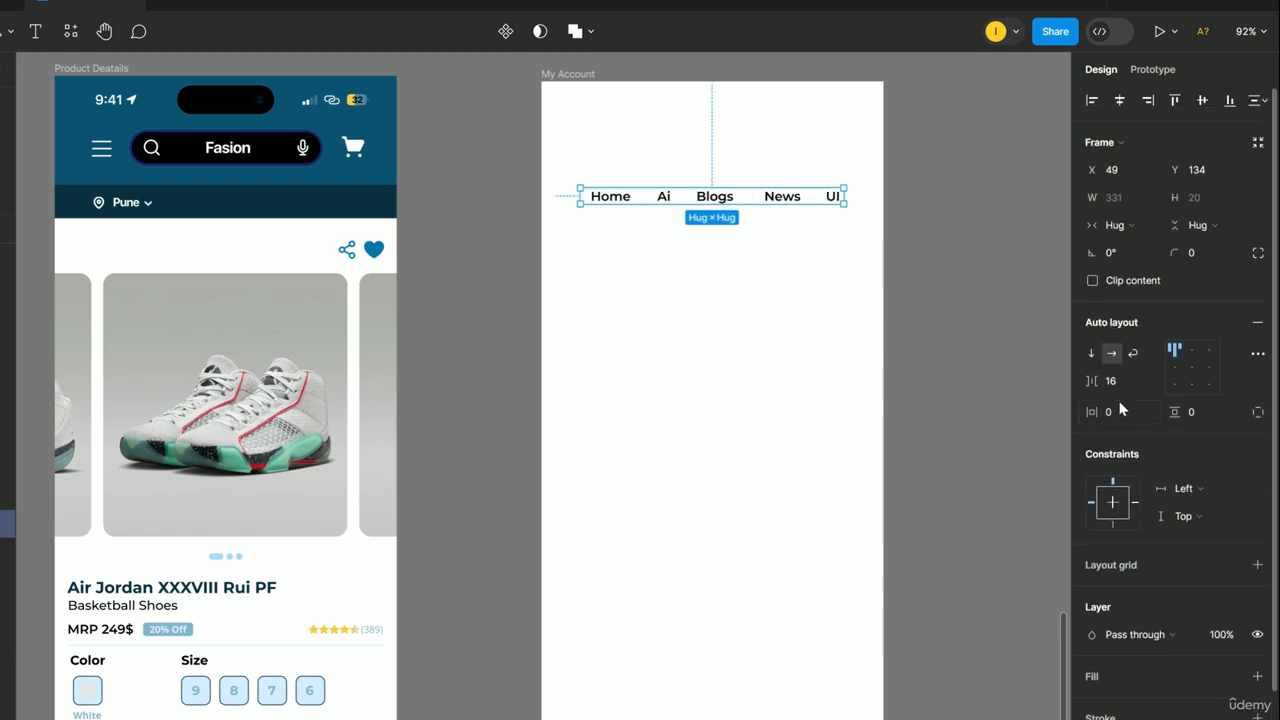
pyautogui.click(1092, 355)
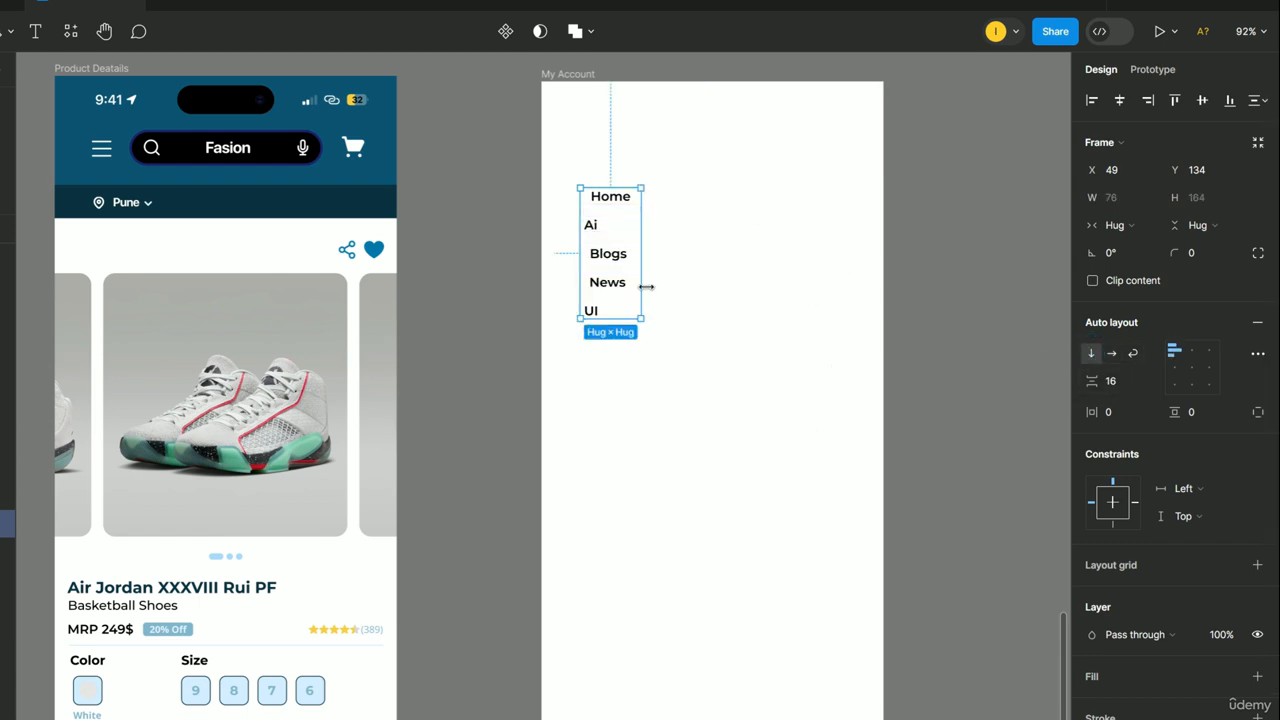
# - Center the labels inside the auto layout frame and increase the vertical gap between them to 30
pyautogui.scroll(5, 544, 314)
pyautogui.scroll(-2, 849, 309)
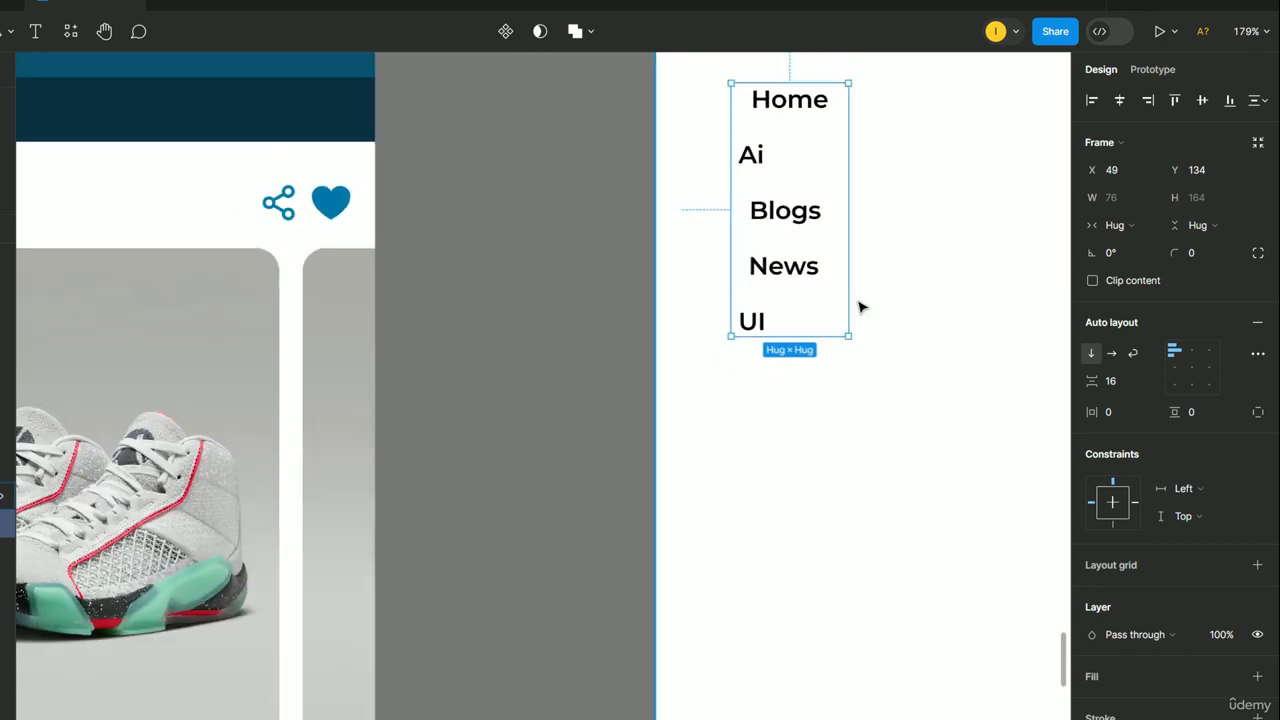
pyautogui.click(1092, 101)
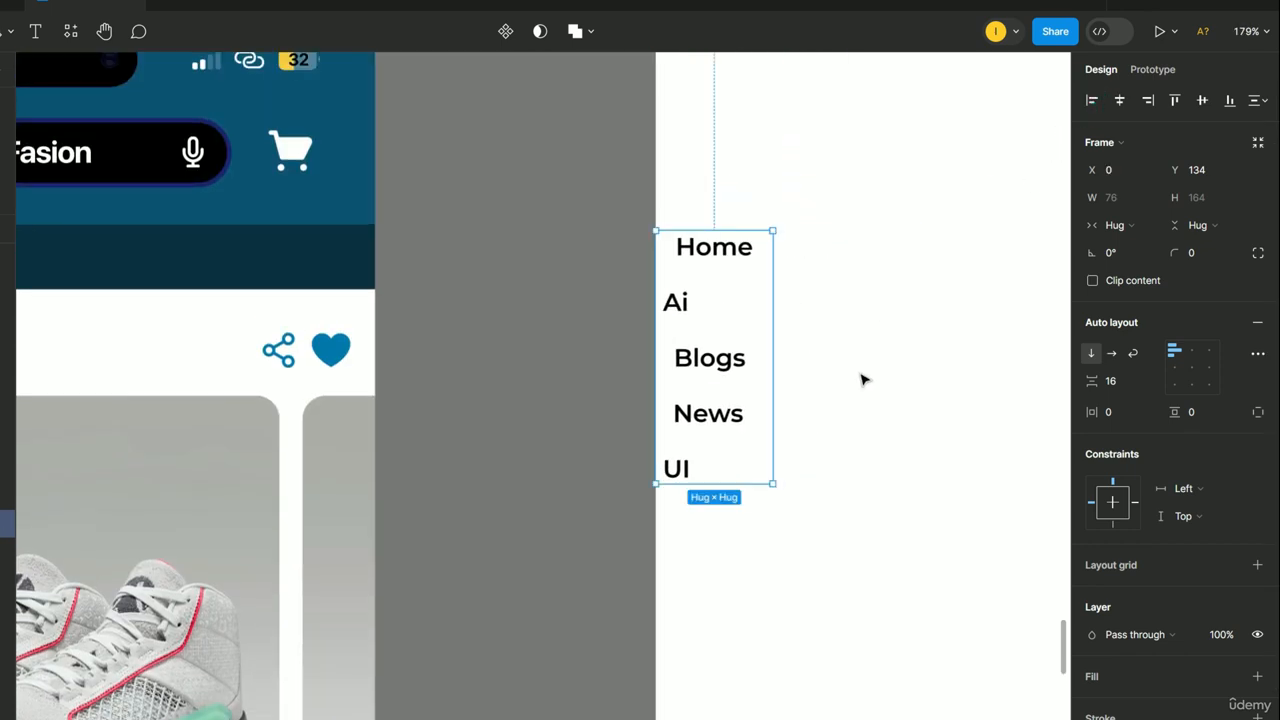
pyautogui.hotkey('ctrl', 'z')
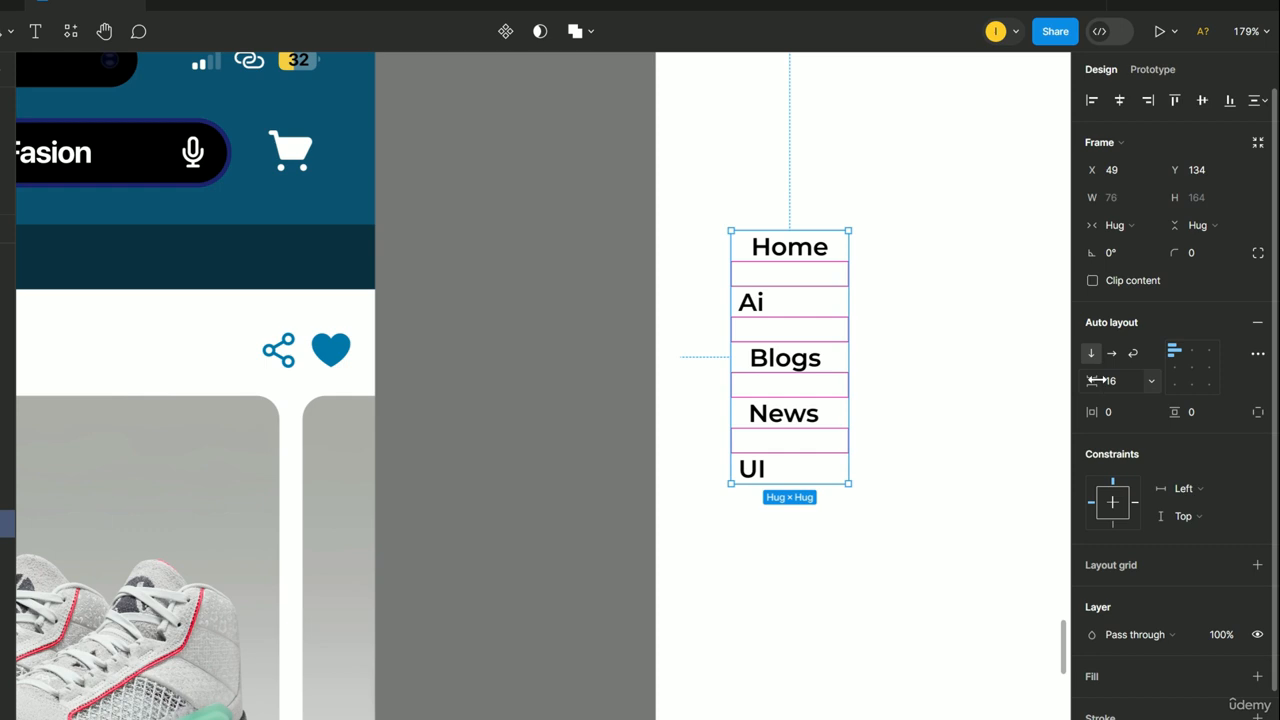
pyautogui.click(1195, 370)
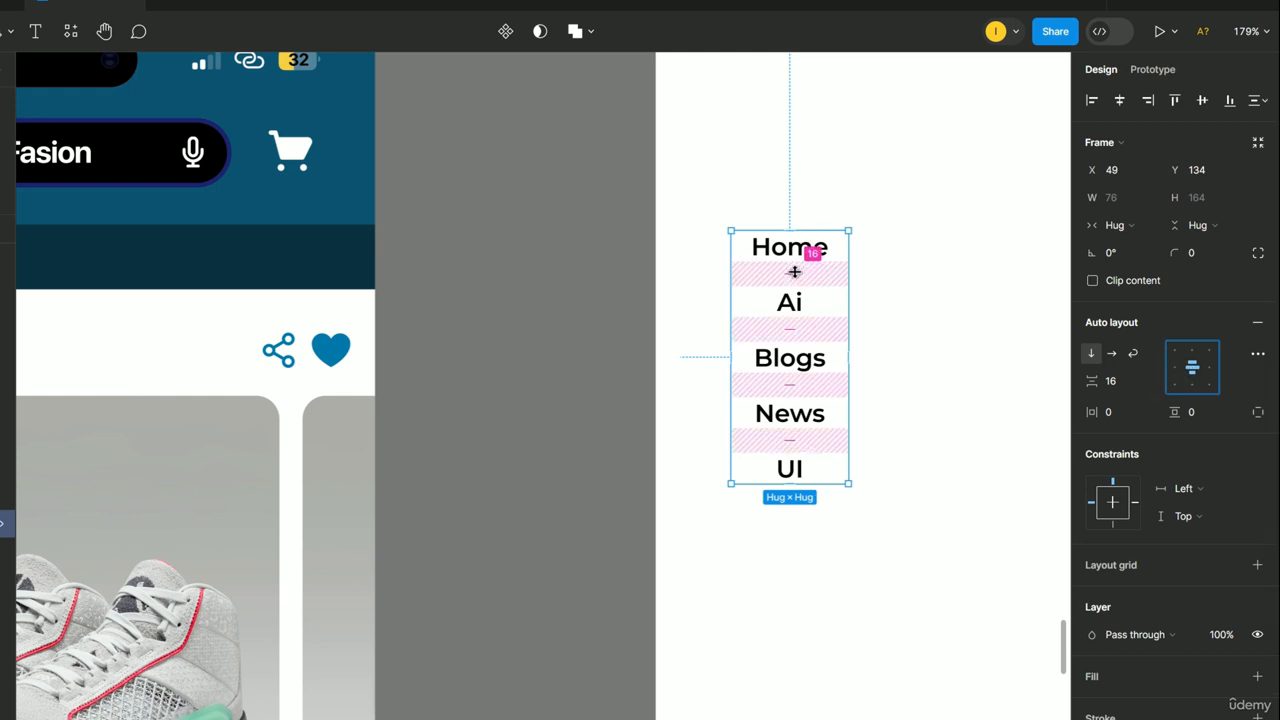
pyautogui.moveTo(795, 272); pyautogui.dragTo(801, 283)
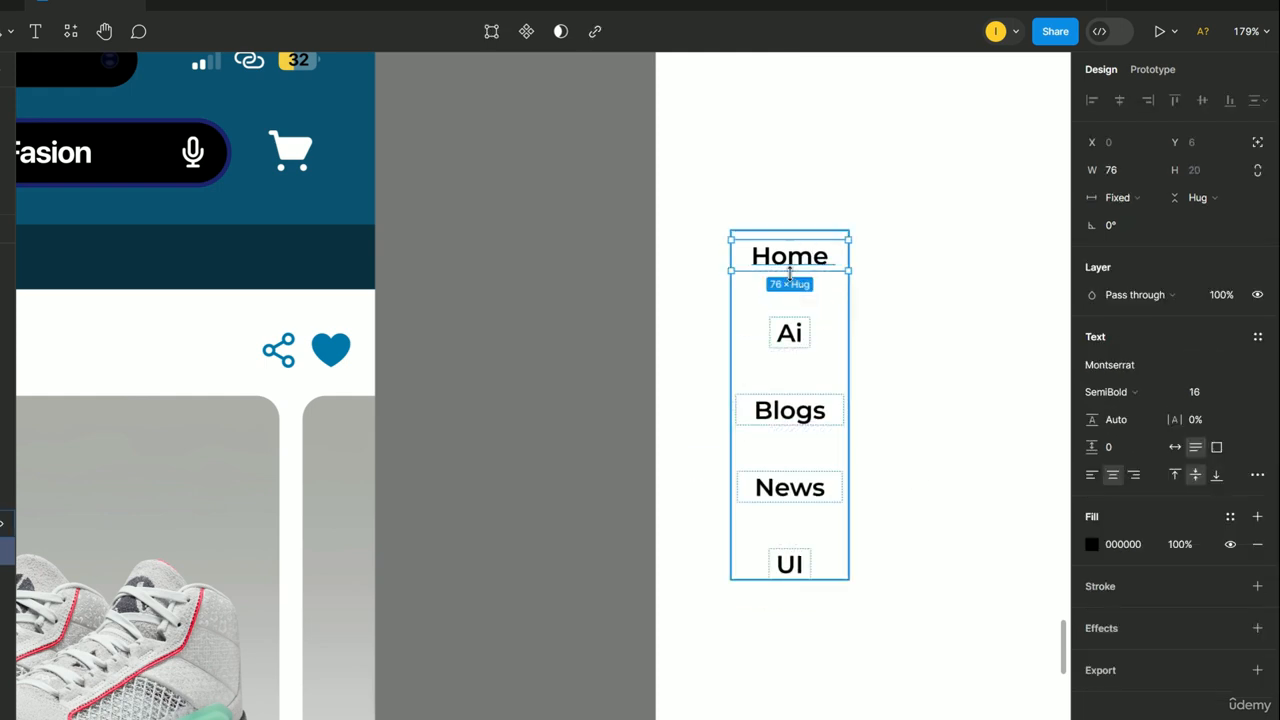
# - Reorder the stack so that the Home label sits directly below Ai
pyautogui.moveTo(793, 263); pyautogui.dragTo(793, 338)
pyautogui.click(880, 251)
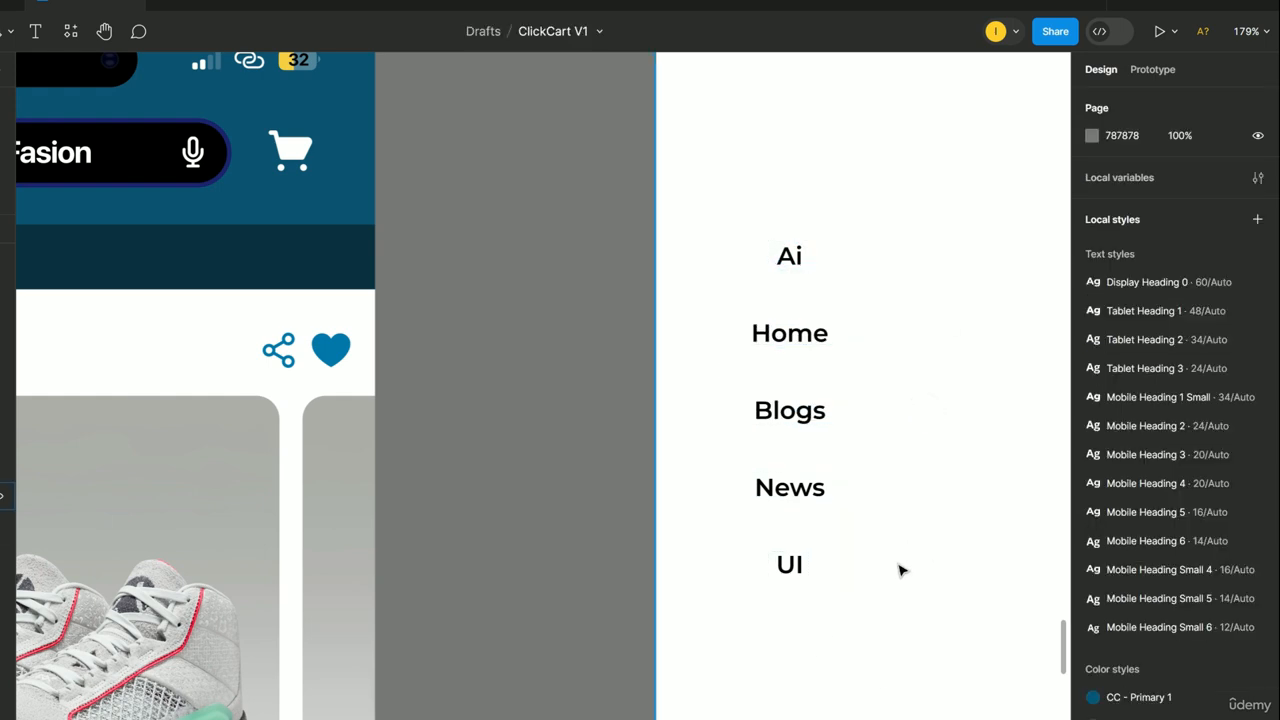
# - Add a fill to the auto layout frame using the CC - Gray 2 color style
pyautogui.click(825, 302)
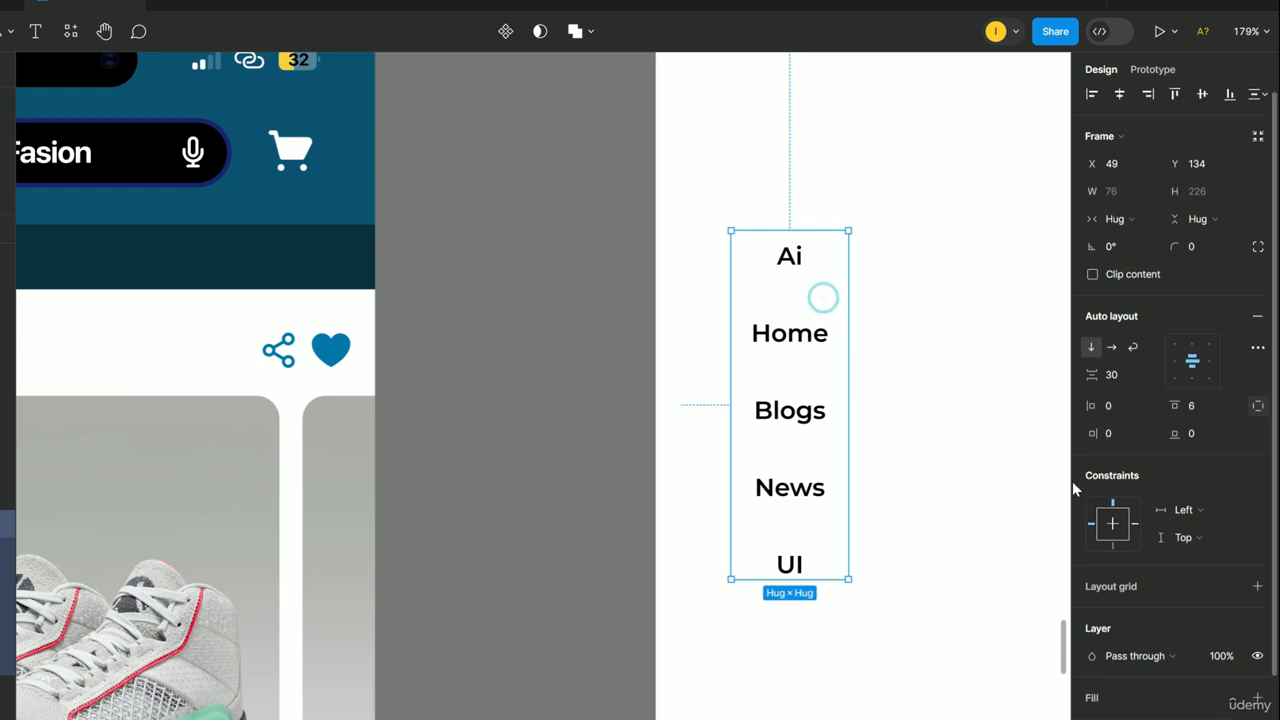
pyautogui.scroll(-3, 1083, 540)
pyautogui.click(1257, 543)
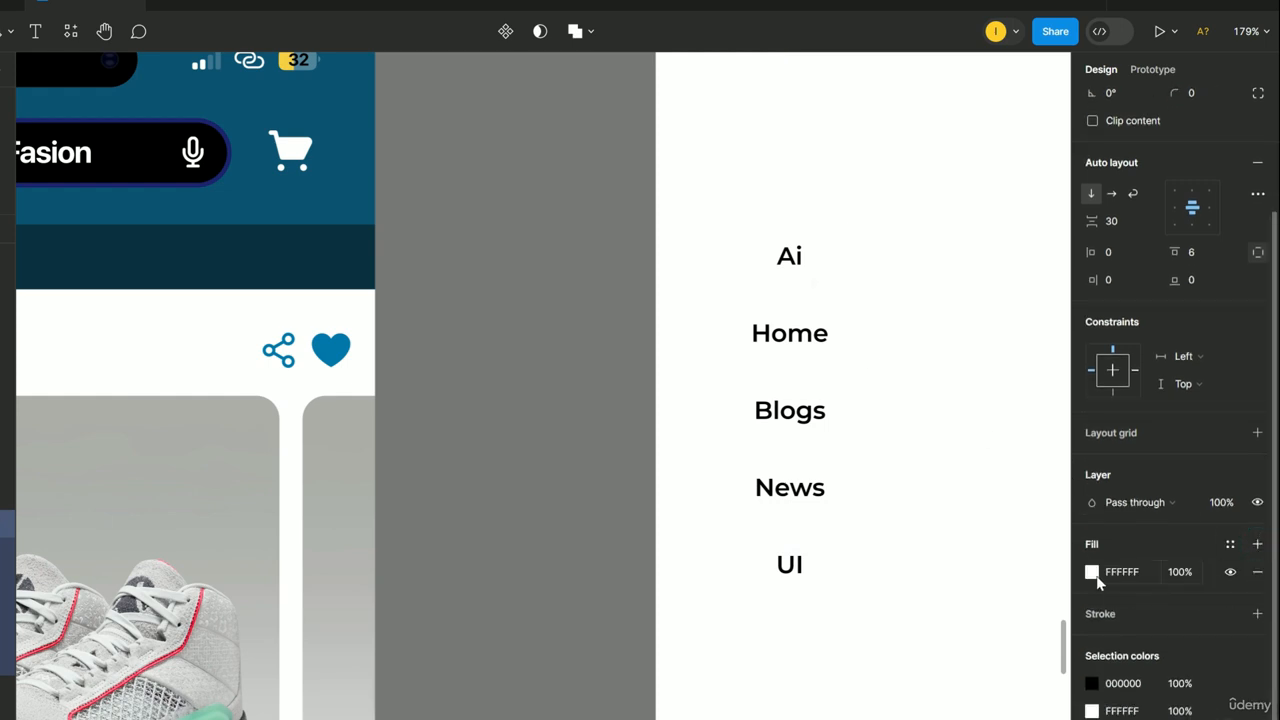
pyautogui.click(1230, 543)
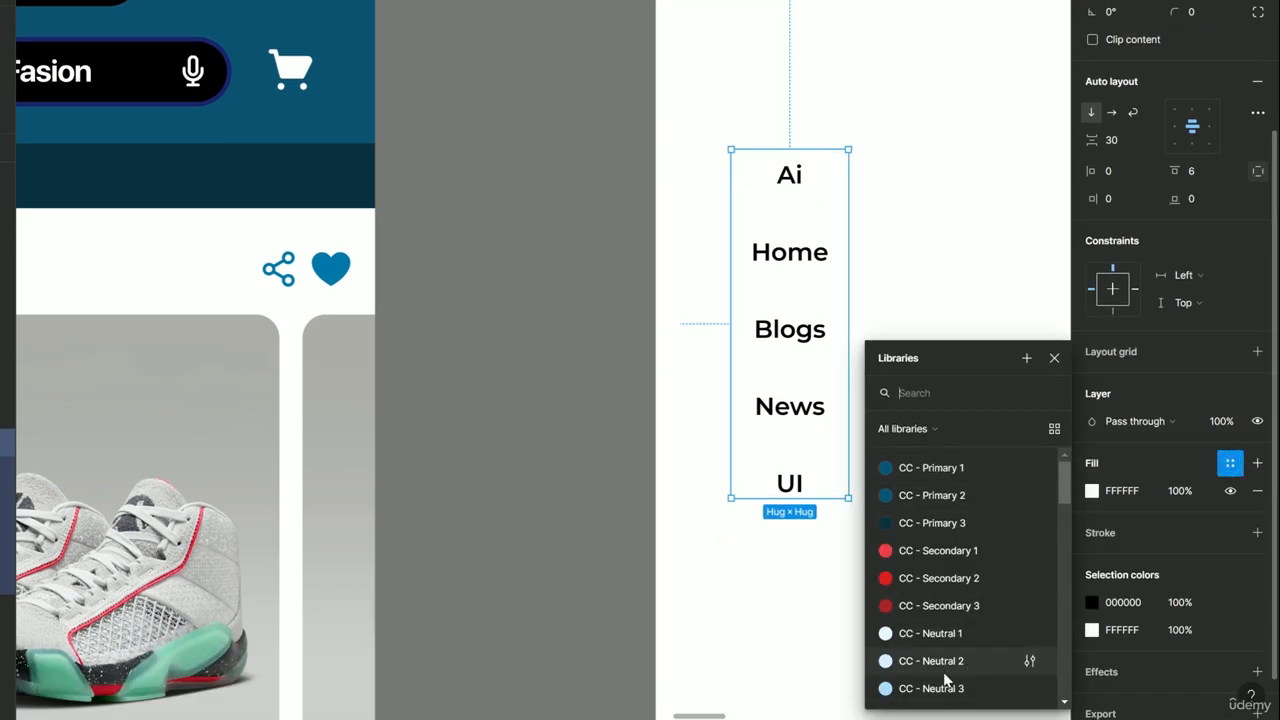
pyautogui.scroll(-2, 955, 620)
pyautogui.click(925, 657)
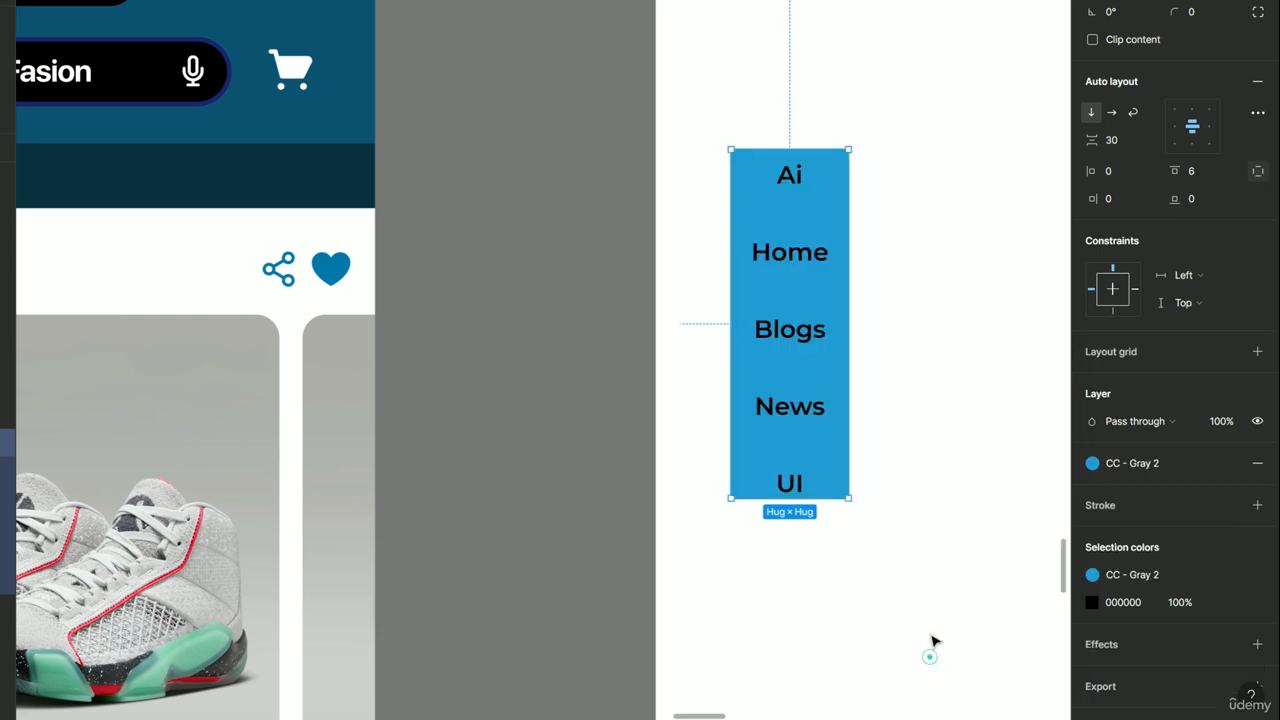
pyautogui.click(951, 349)
# - Add a sample text label "rsghhr" to the right of the blue label stack
pyautogui.hscroll(5, 951, 349)
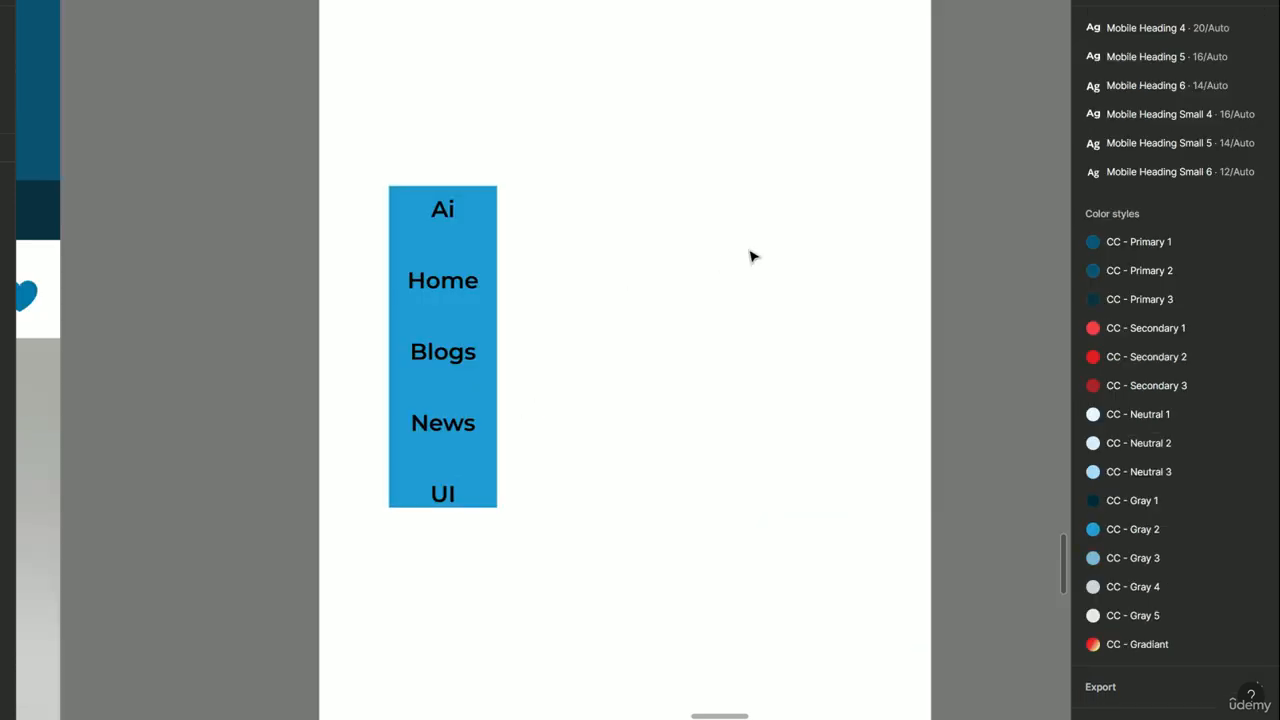
pyautogui.click(642, 210)
pyautogui.write('rsghhr')
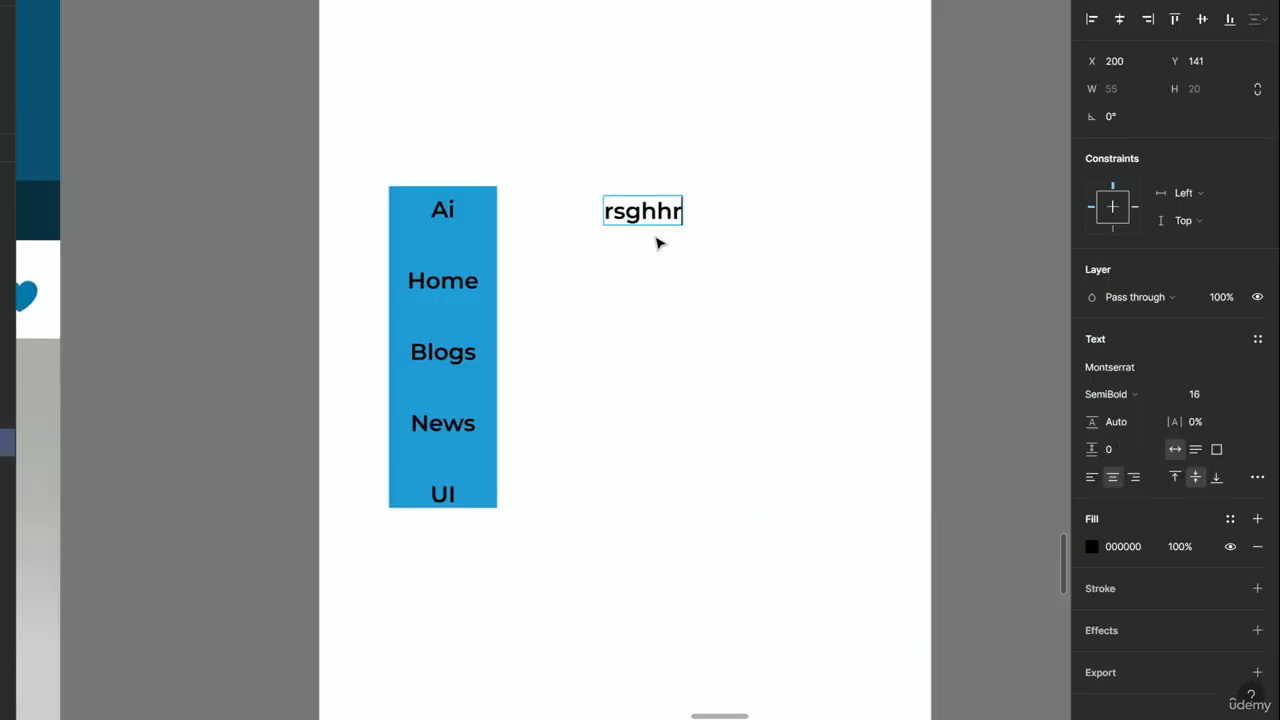
pyautogui.press('Escape')
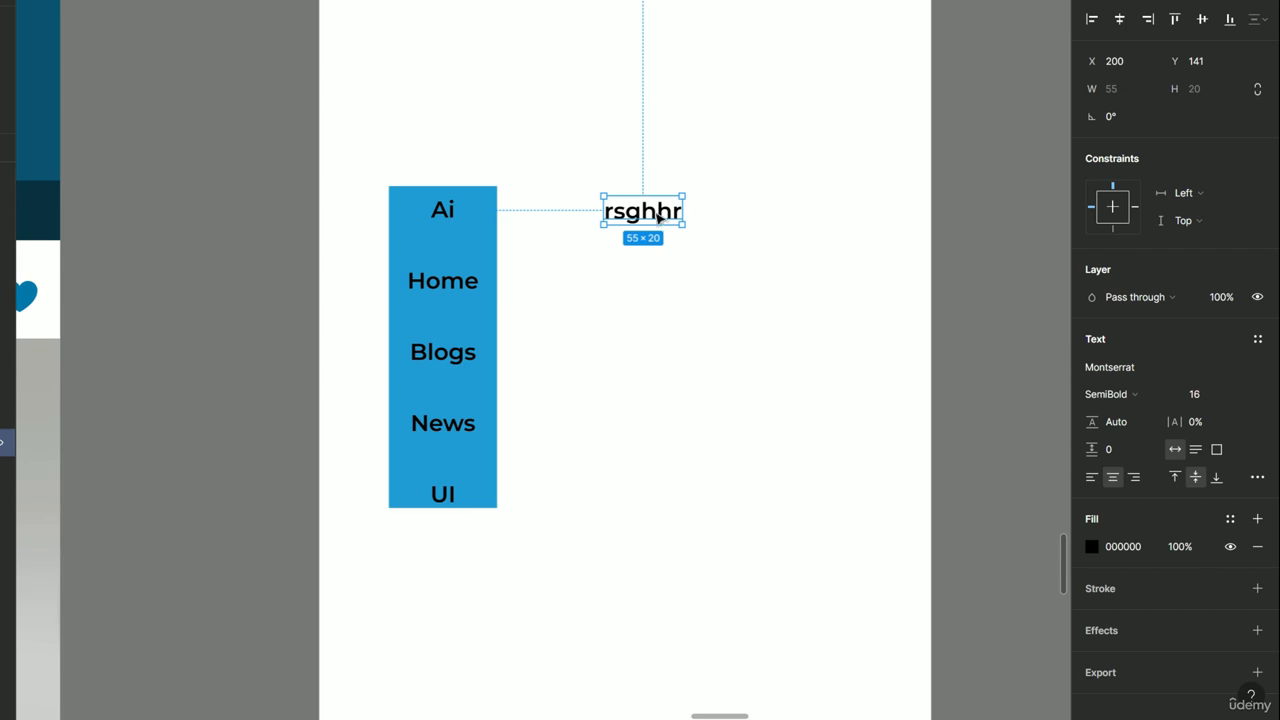
# - Duplicate the sample label downward into a column of four and change the lower two to "rsag" and "dsg"
pyautogui.keyDown('alt'); pyautogui.moveTo(658, 218); pyautogui.dragTo(647, 369); pyautogui.keyUp('alt')
pyautogui.doubleClick(645, 310)
pyautogui.write('rsag')
pyautogui.press('Escape')
pyautogui.doubleClick(645, 366)
pyautogui.write('dsg')
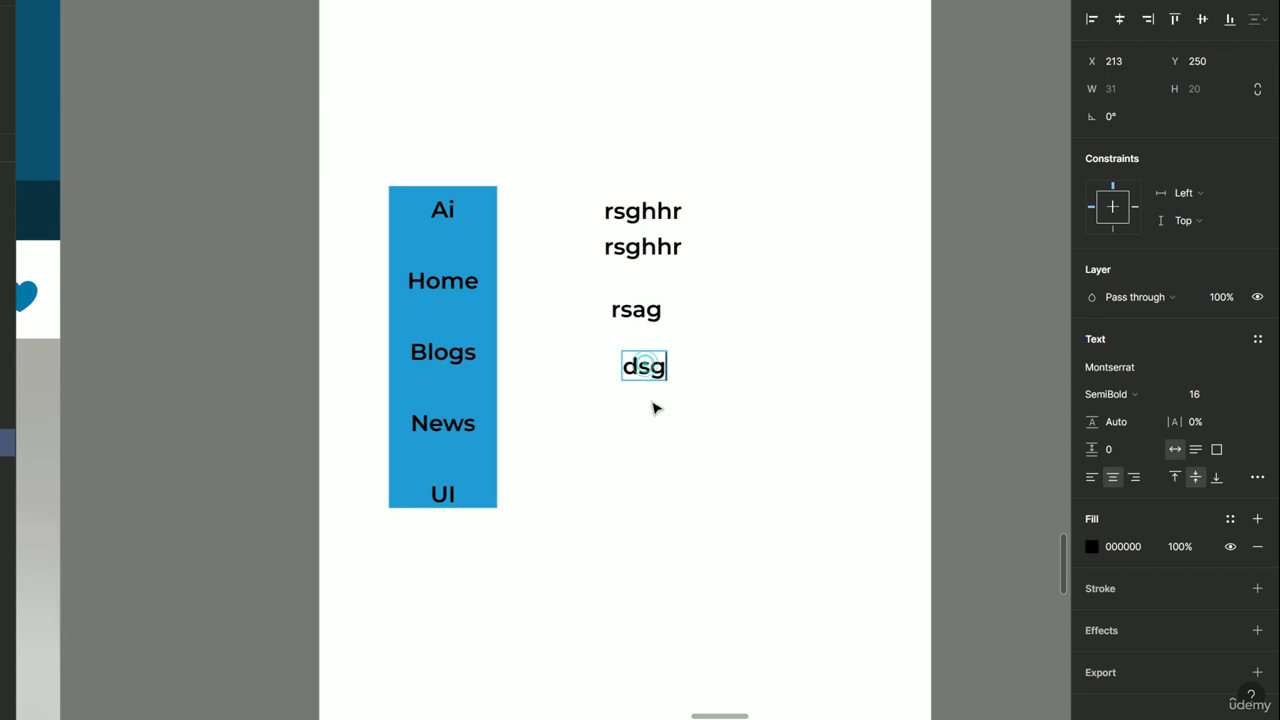
pyautogui.press('Escape')
# - Tidy the four sample labels into a column with 16 spacing and apply auto layout to them
pyautogui.moveTo(701, 109); pyautogui.dragTo(698, 374)
pyautogui.click(711, 369)
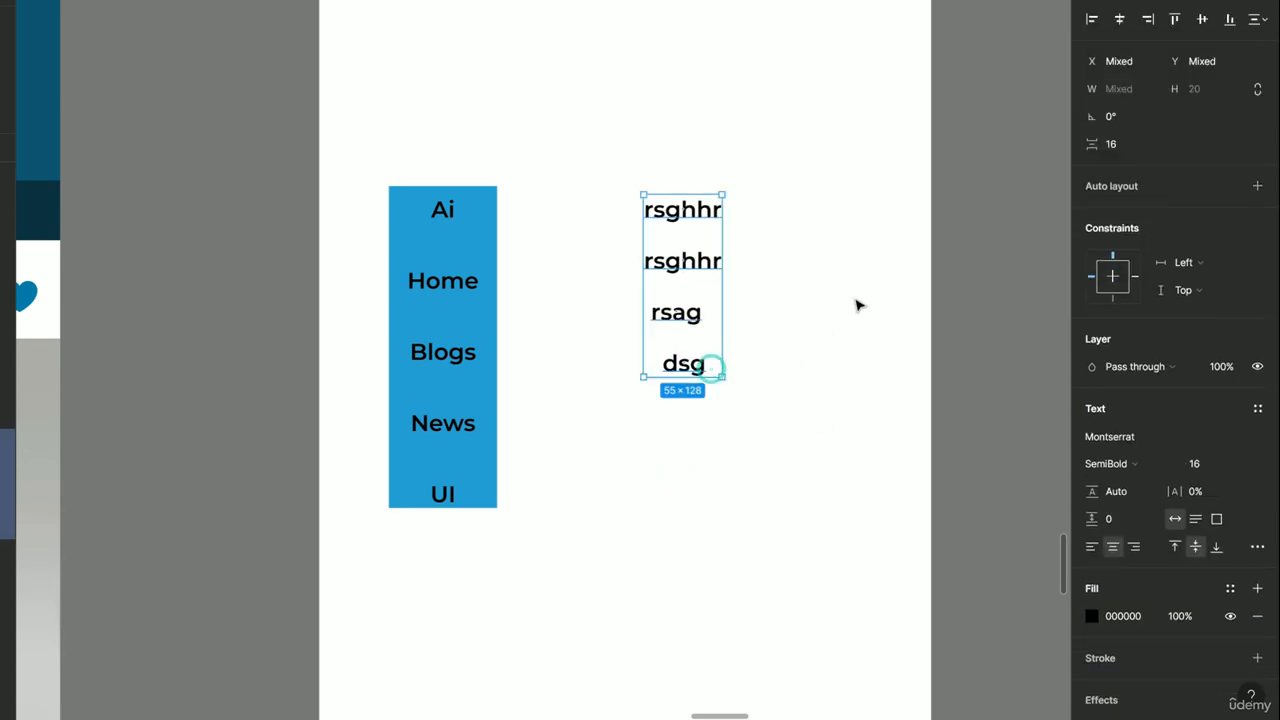
pyautogui.click(1258, 186)
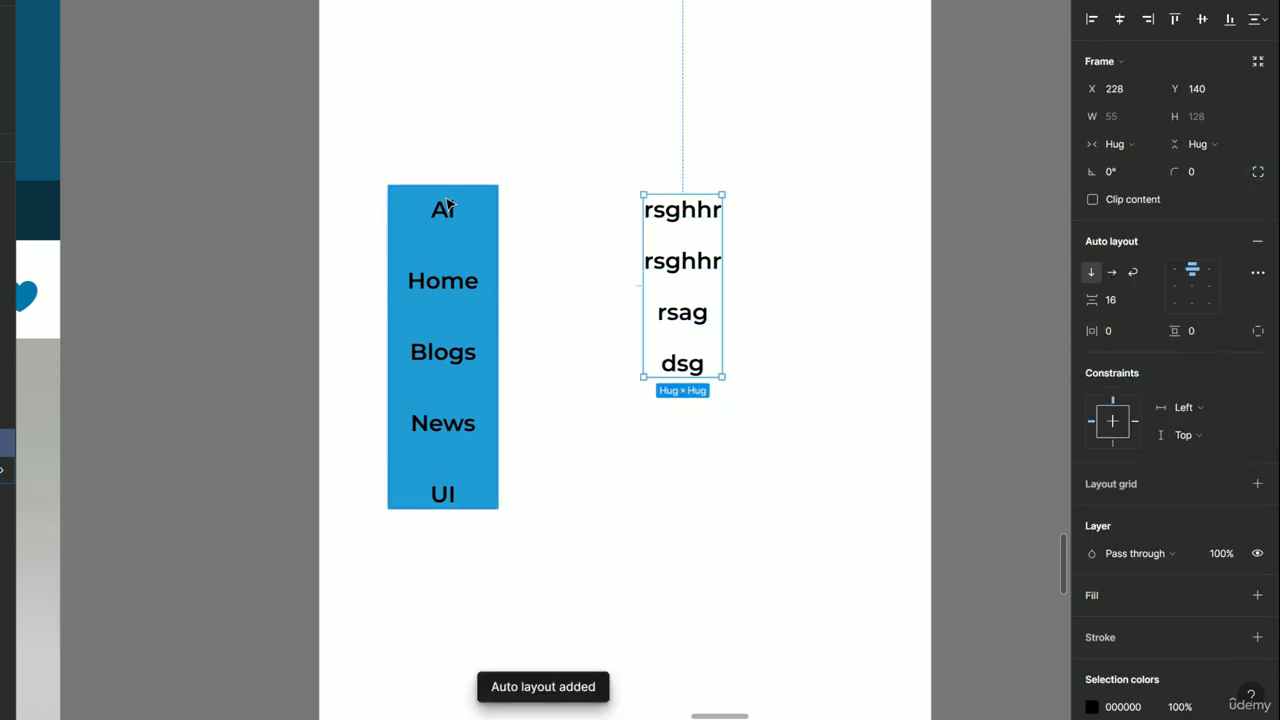
# - Copy the properties of the blue Ai-to-UI label stack and paste them onto the sample label stack
pyautogui.click(451, 257)
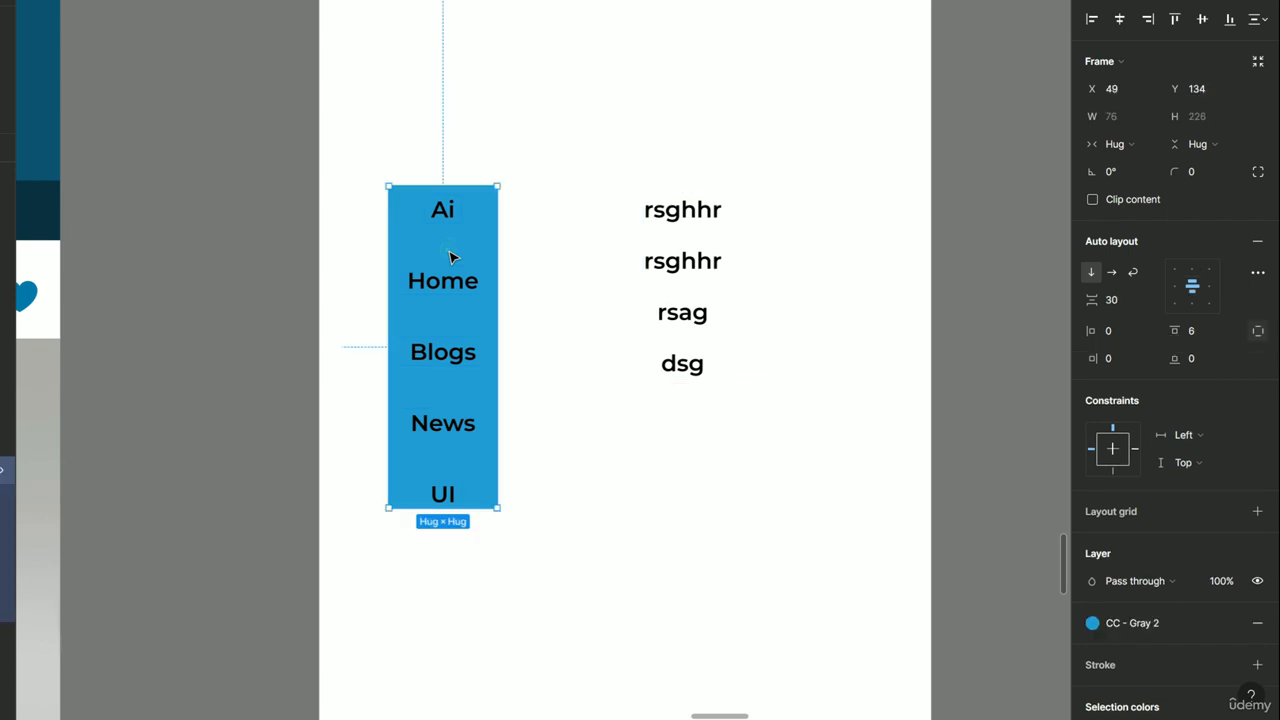
pyautogui.rightClick(460, 154)
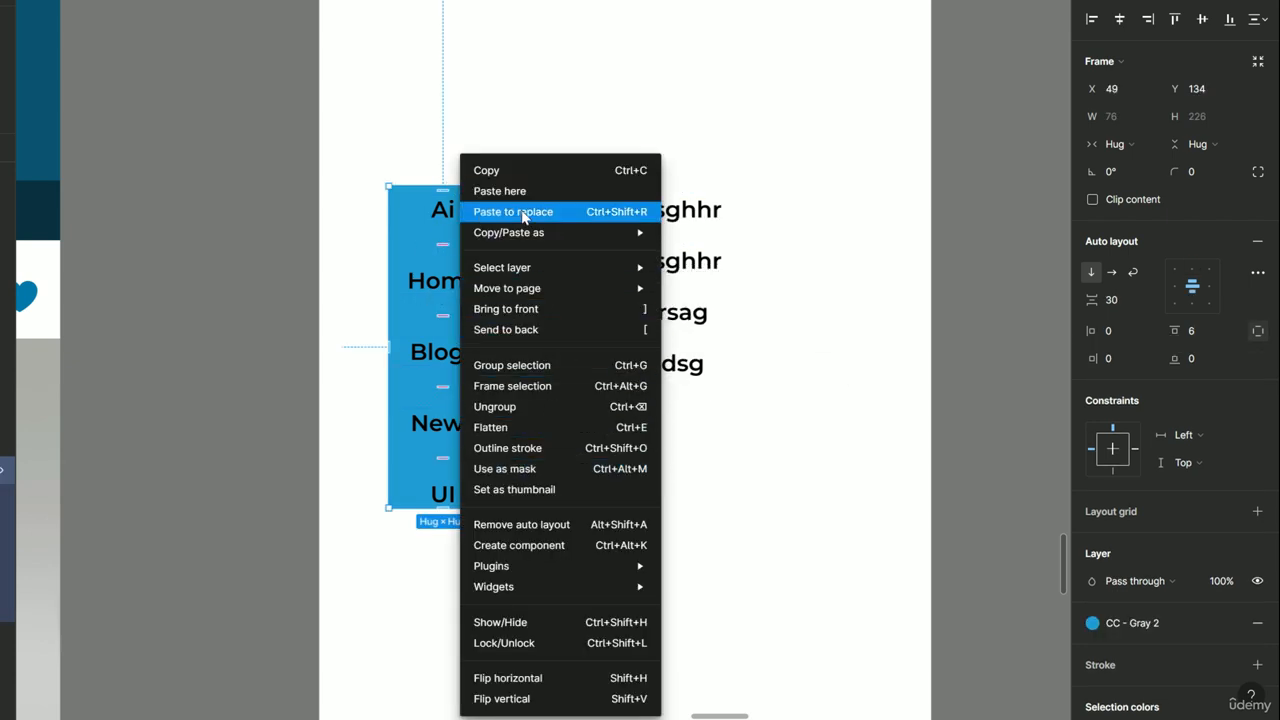
pyautogui.moveTo(551, 233)
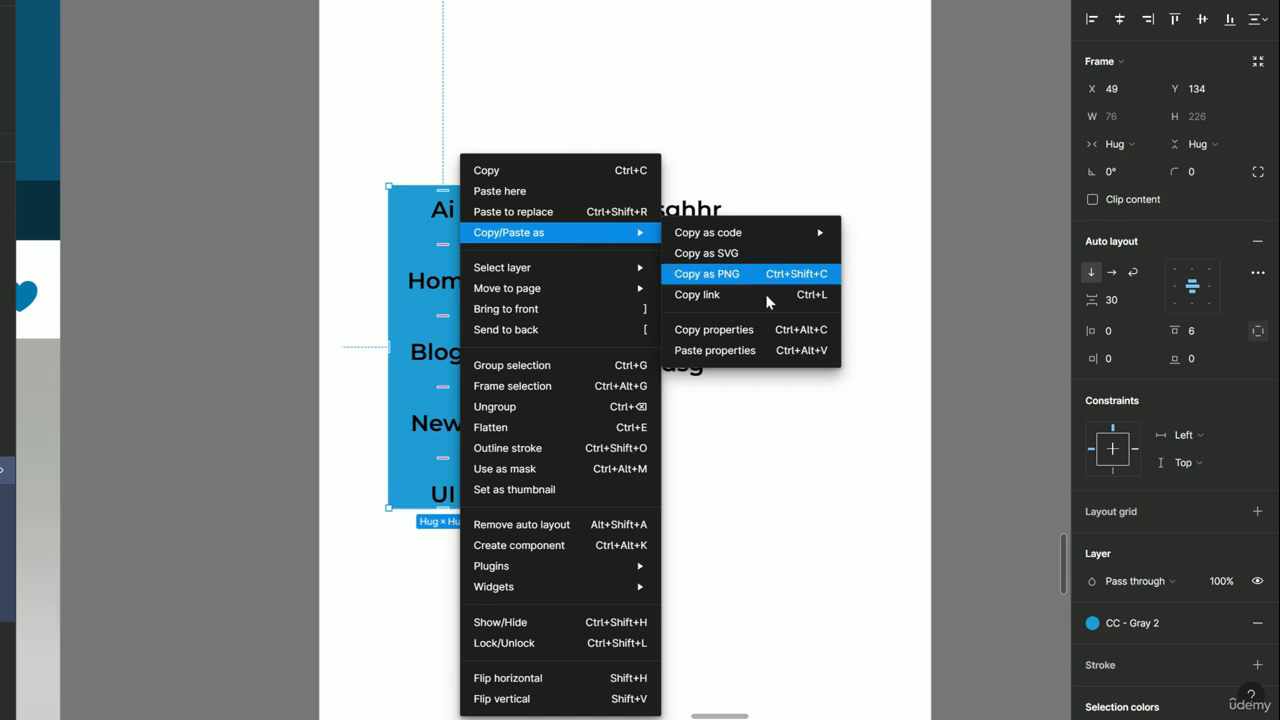
pyautogui.click(736, 333)
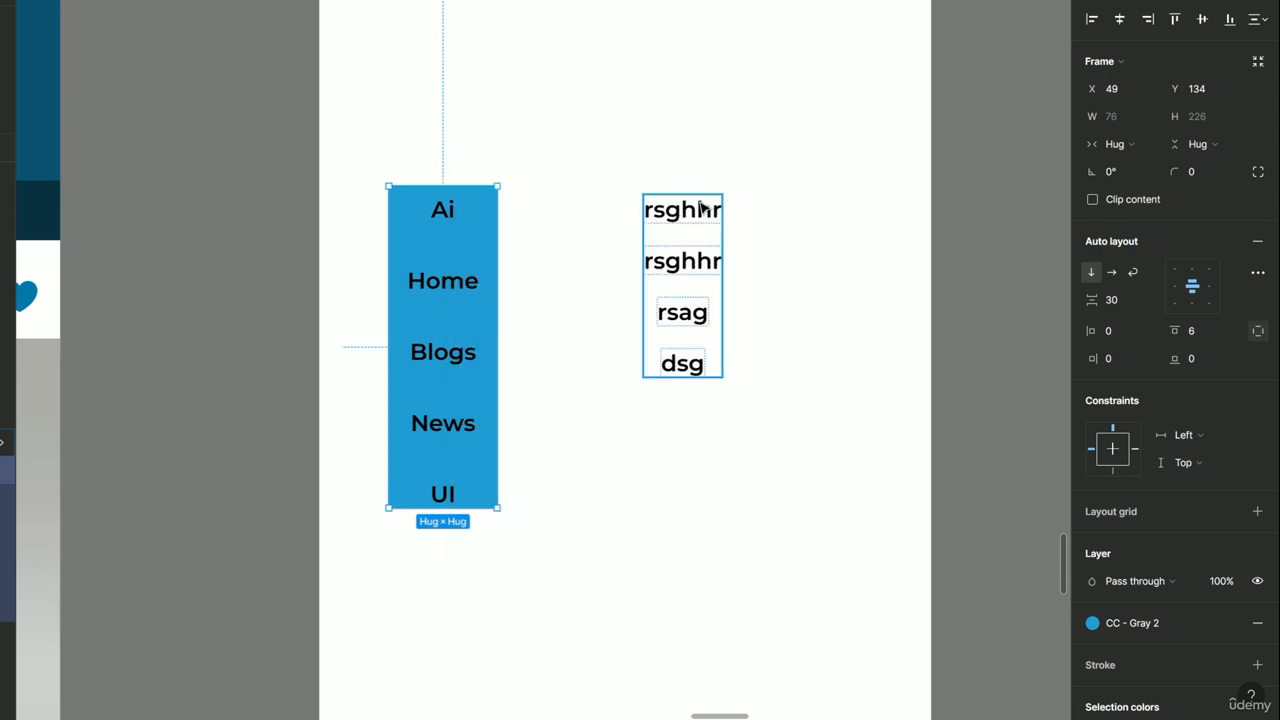
pyautogui.click(702, 206)
pyautogui.rightClick(700, 210)
pyautogui.moveTo(708, 235)
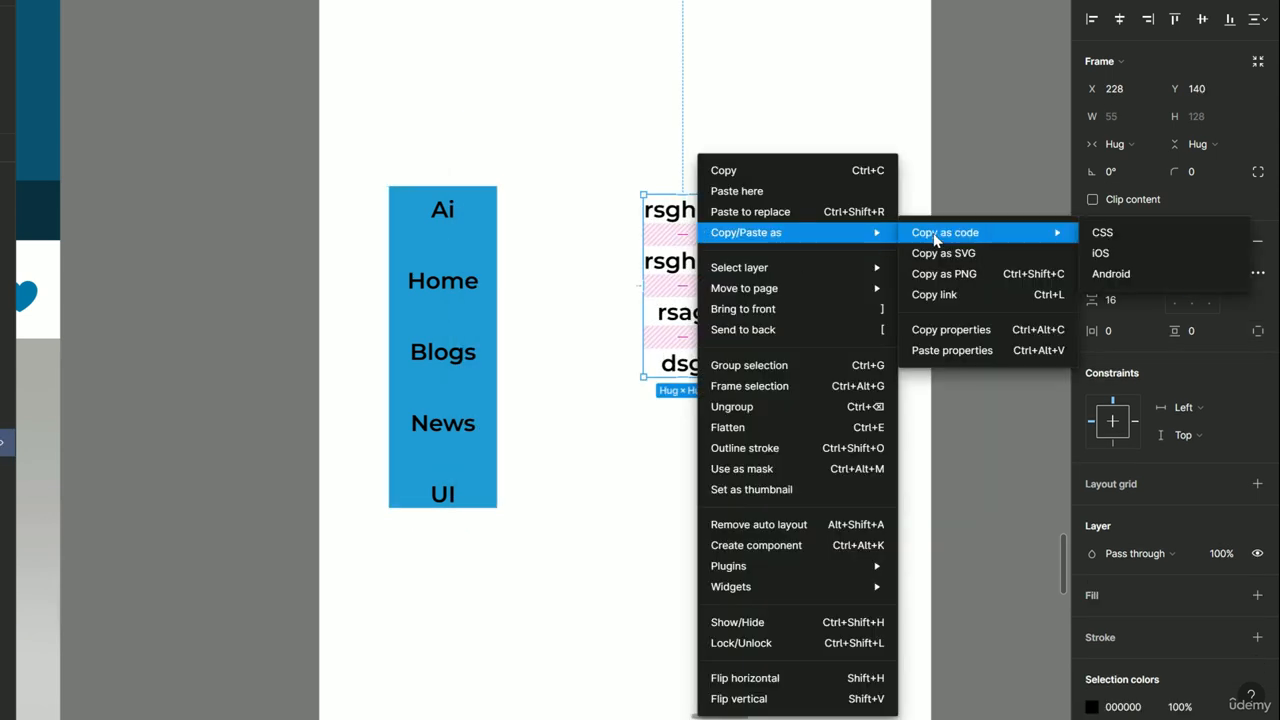
pyautogui.click(953, 351)
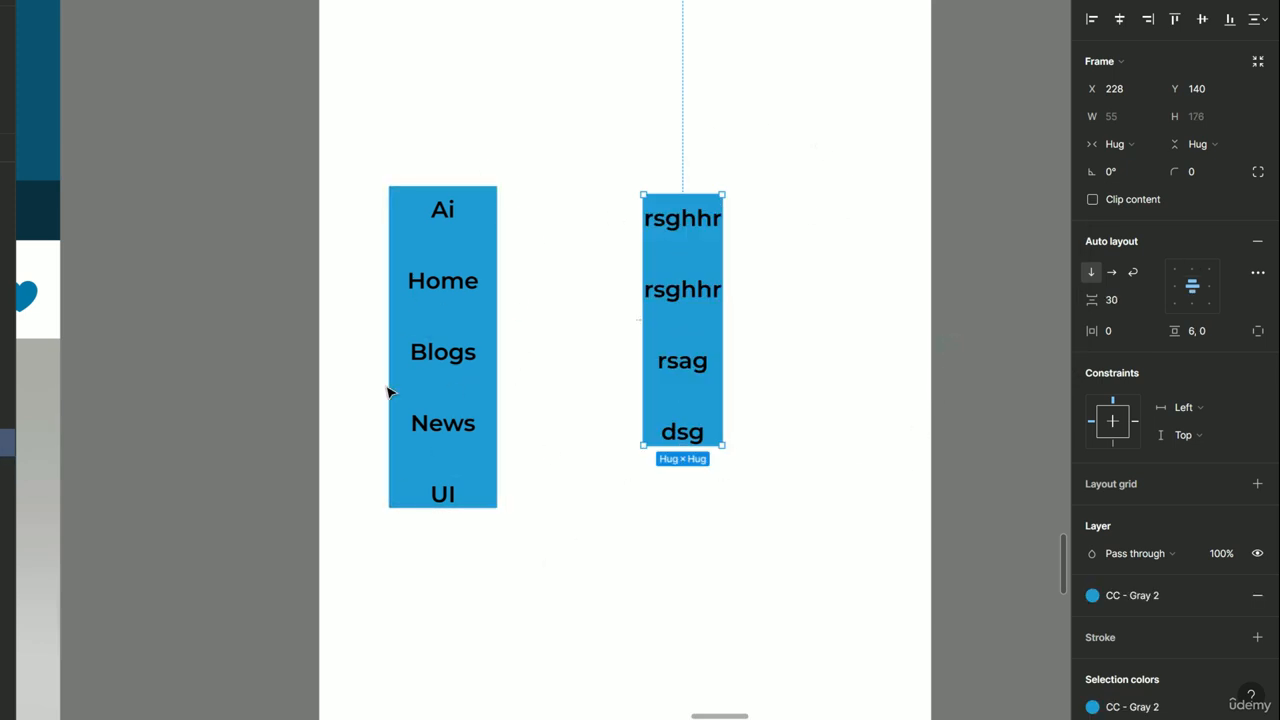
# - Set the sample stack's padding to 15 left and right, 22 top and 11 bottom, and its item spacing to 41
pyautogui.click(438, 298)
pyautogui.click(690, 269)
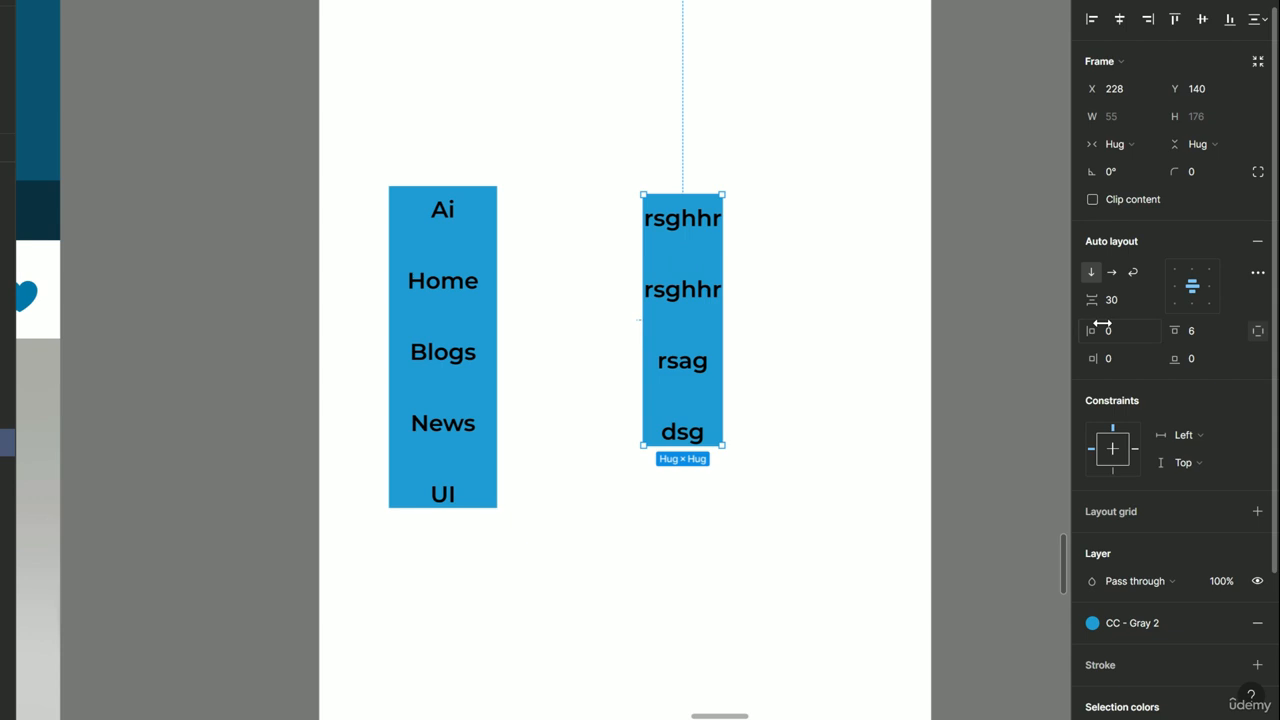
pyautogui.moveTo(1101, 323); pyautogui.dragTo(1200, 332)
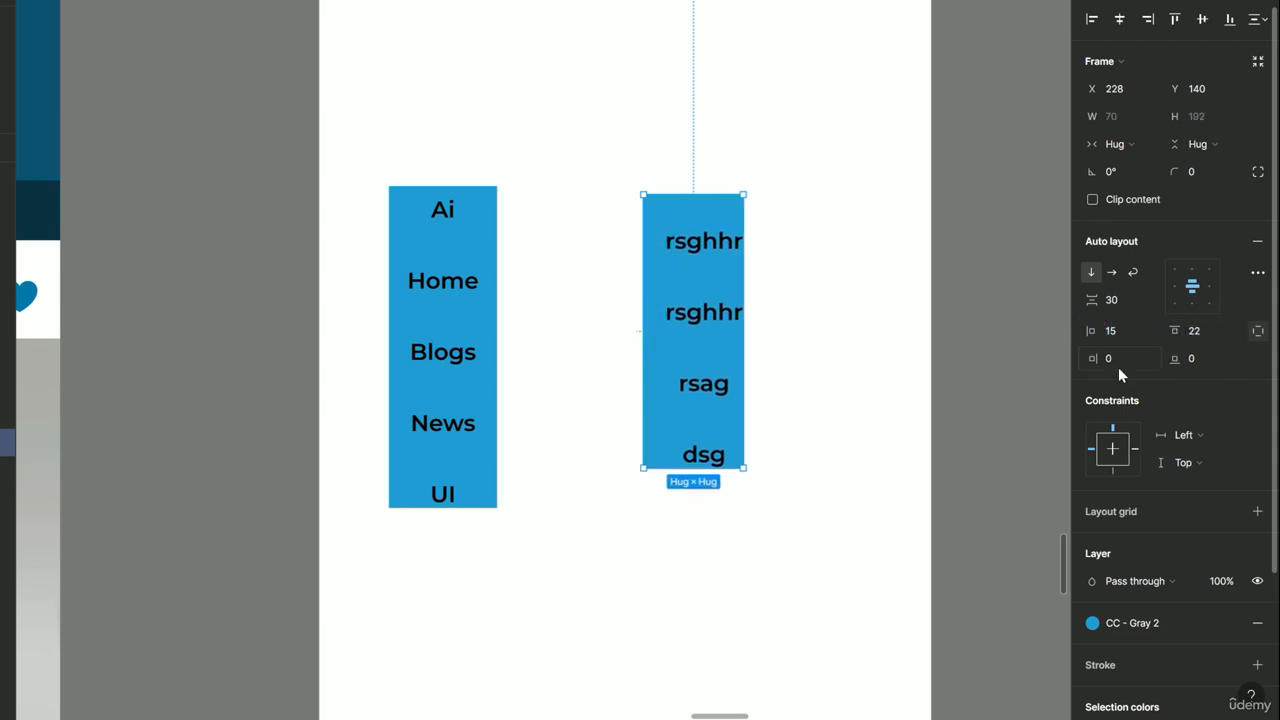
pyautogui.moveTo(1100, 358); pyautogui.dragTo(1167, 352)
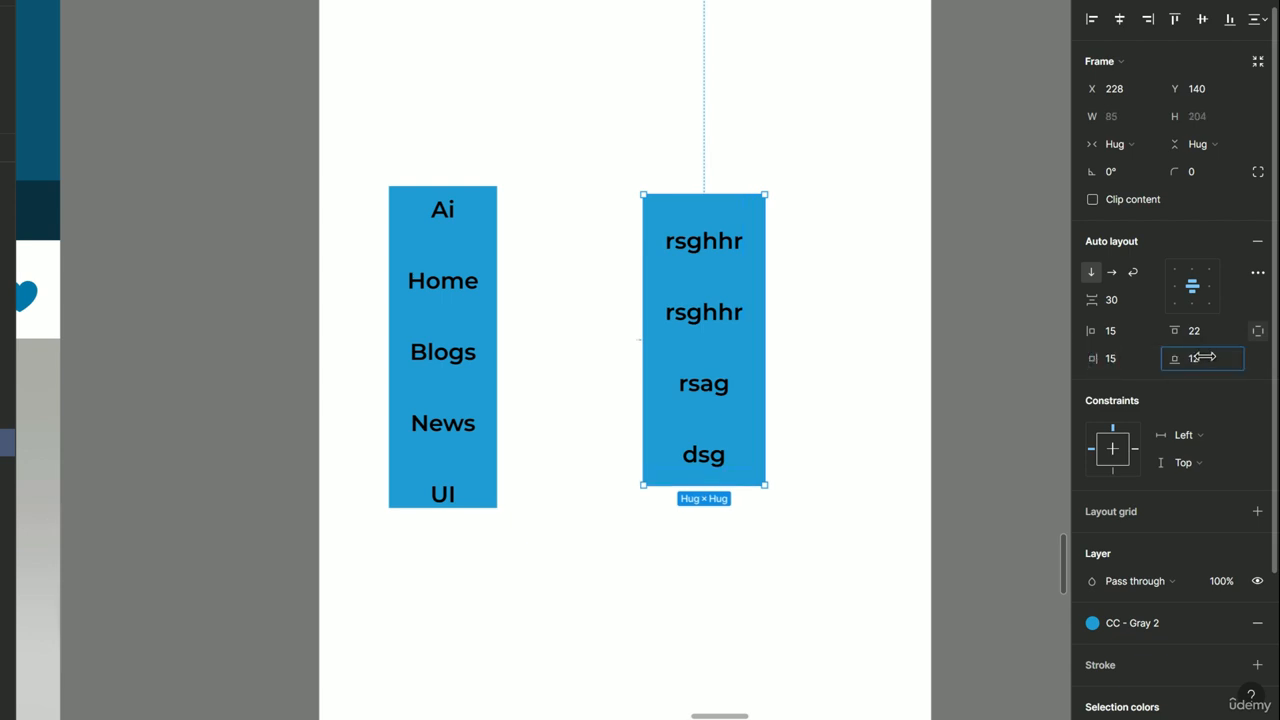
pyautogui.click(1258, 332)
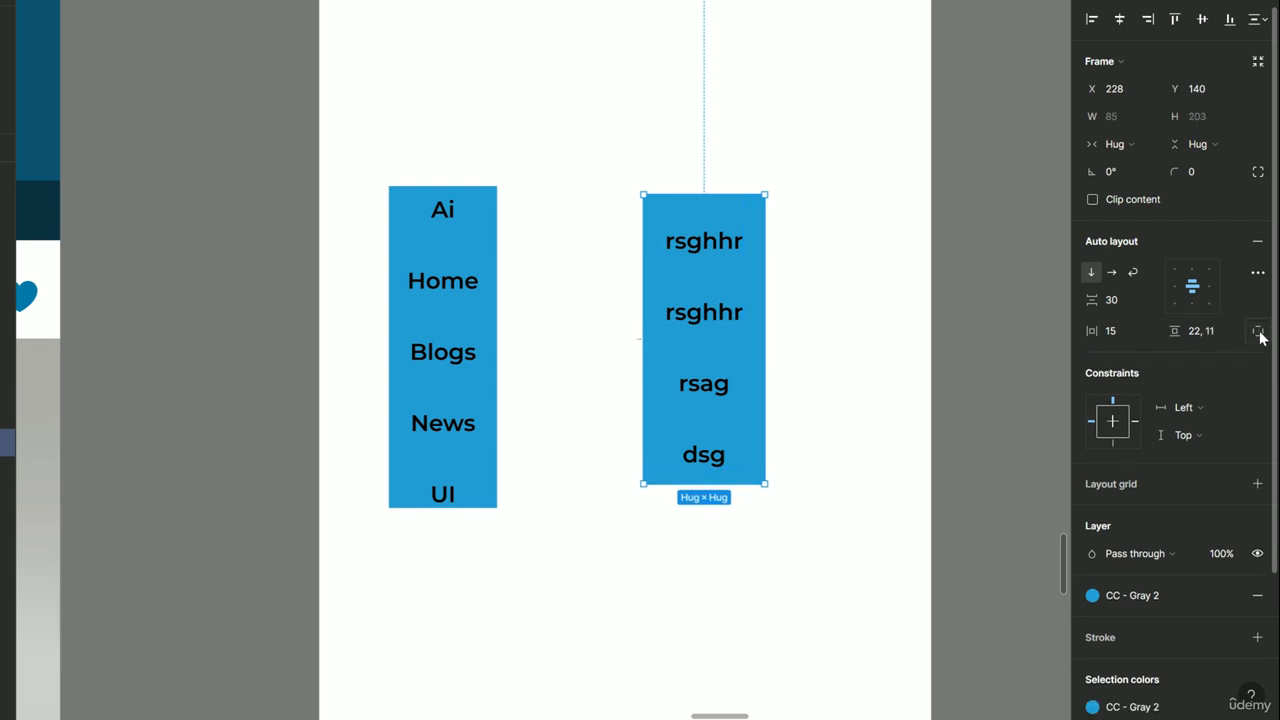
pyautogui.click(1259, 334)
pyautogui.click(1259, 334)
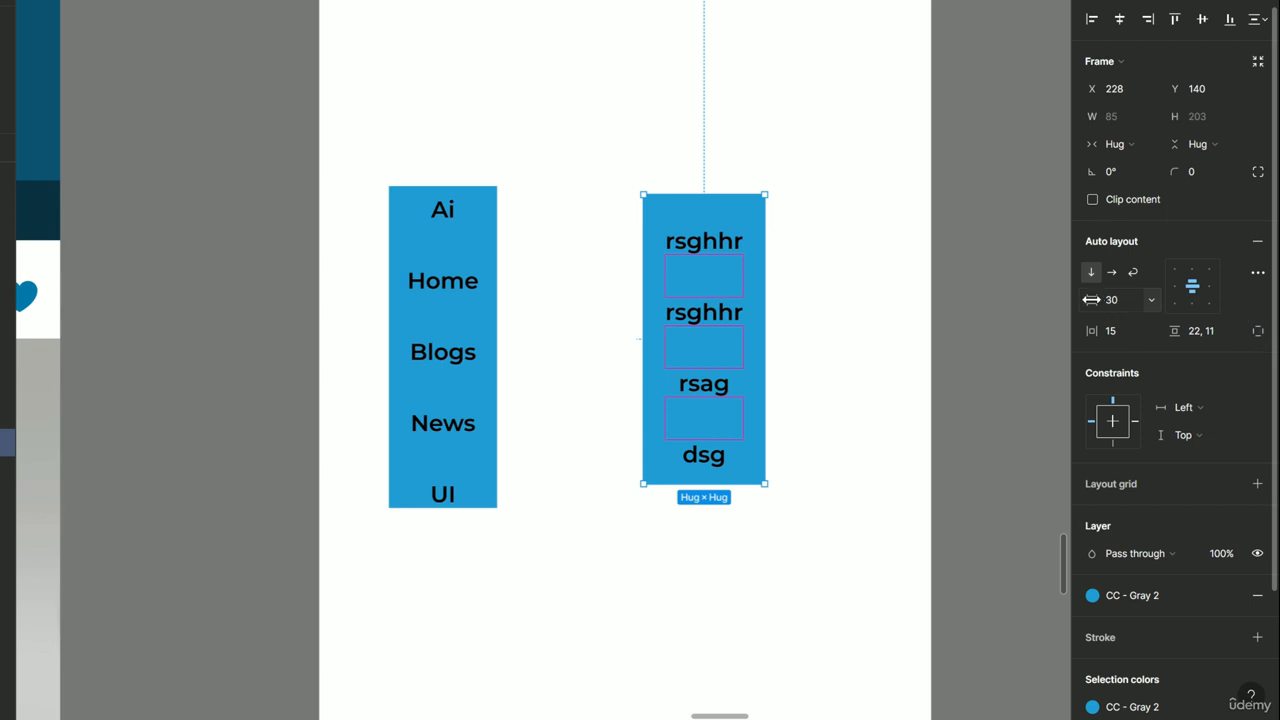
pyautogui.moveTo(1091, 299); pyautogui.dragTo(1105, 300)
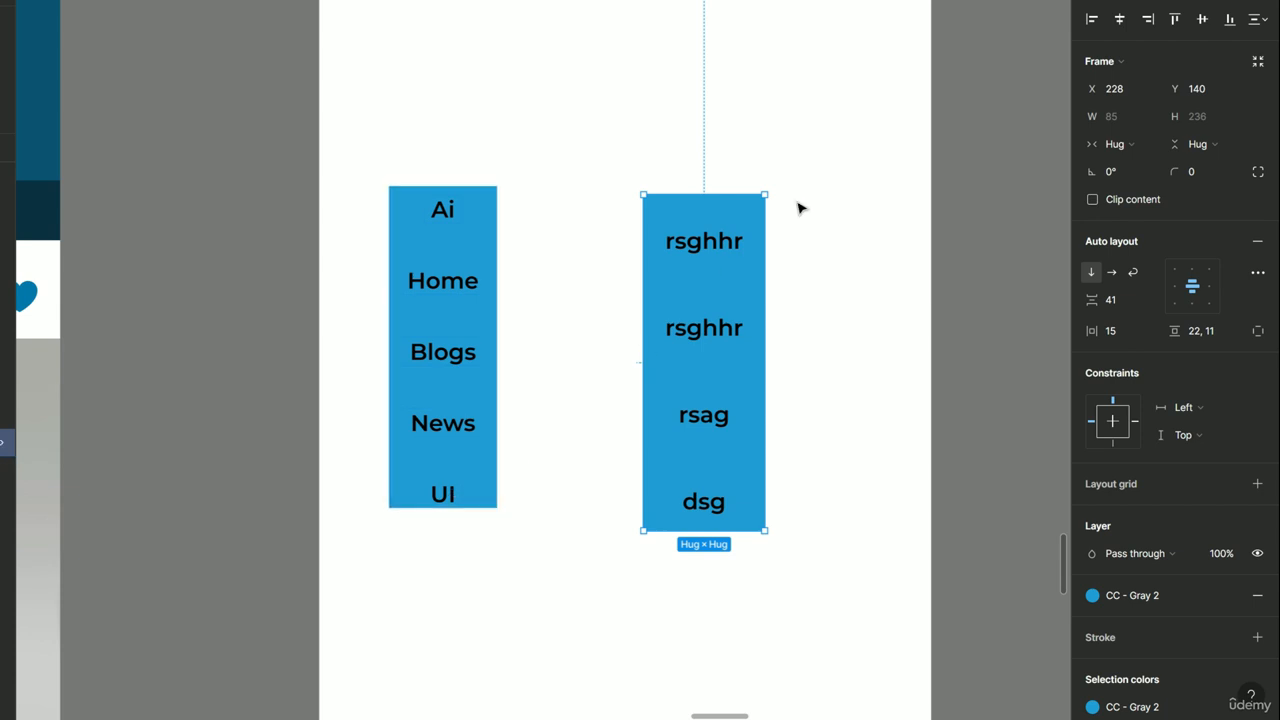
# - Reorder the first label stack so that Blogs sits between Ai and Home
pyautogui.click(433, 300)
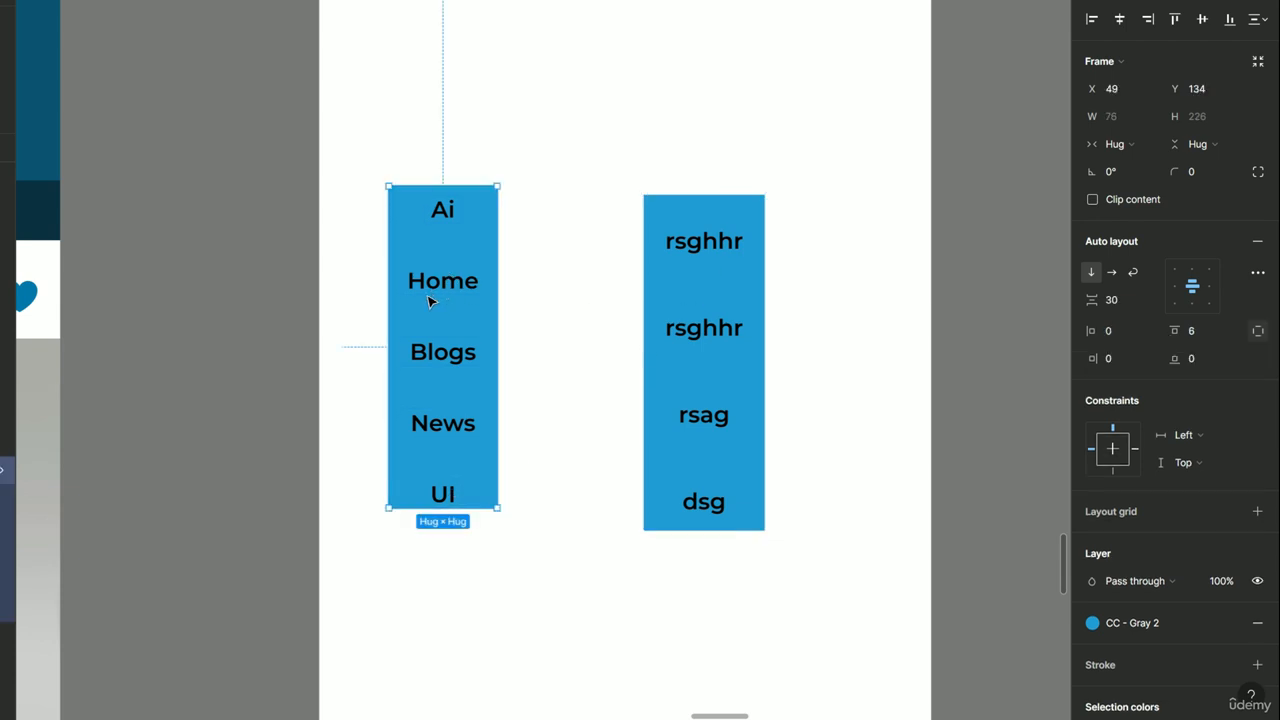
pyautogui.click(450, 355)
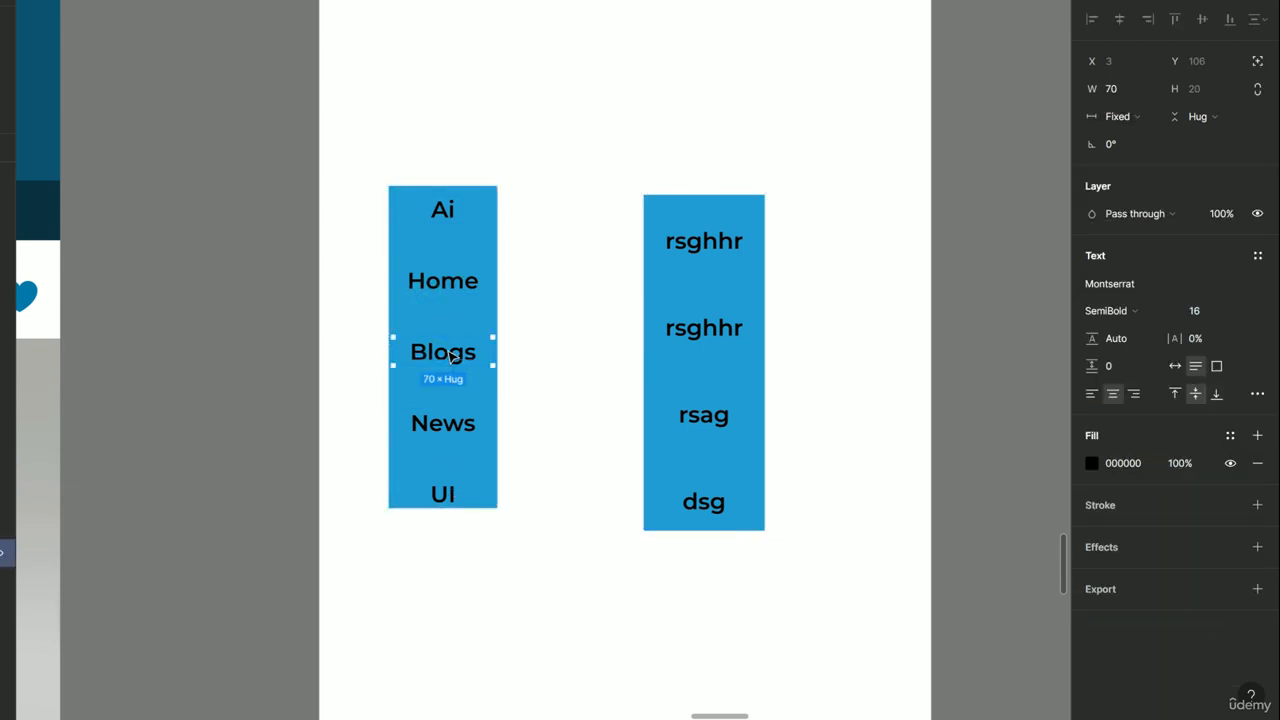
pyautogui.moveTo(452, 355); pyautogui.dragTo(446, 237)
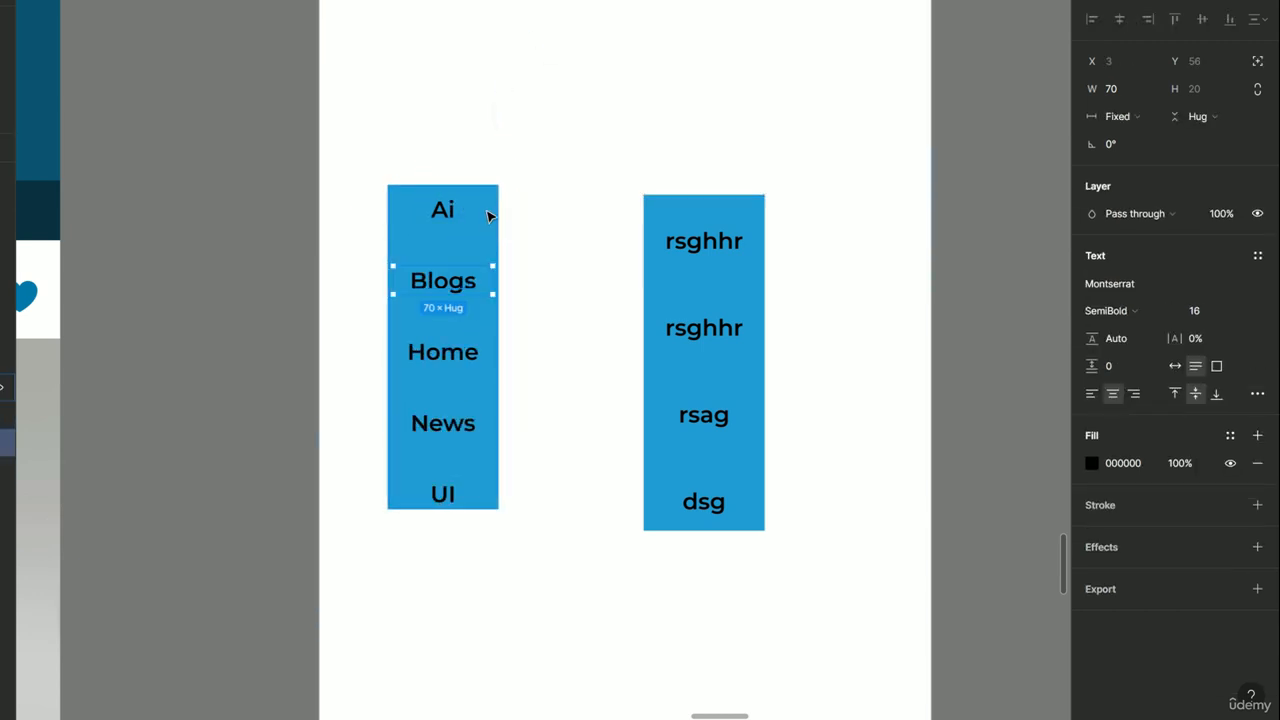
# - Change the fill of the first label stack to the CC - Gray 4 color style
pyautogui.click(488, 216)
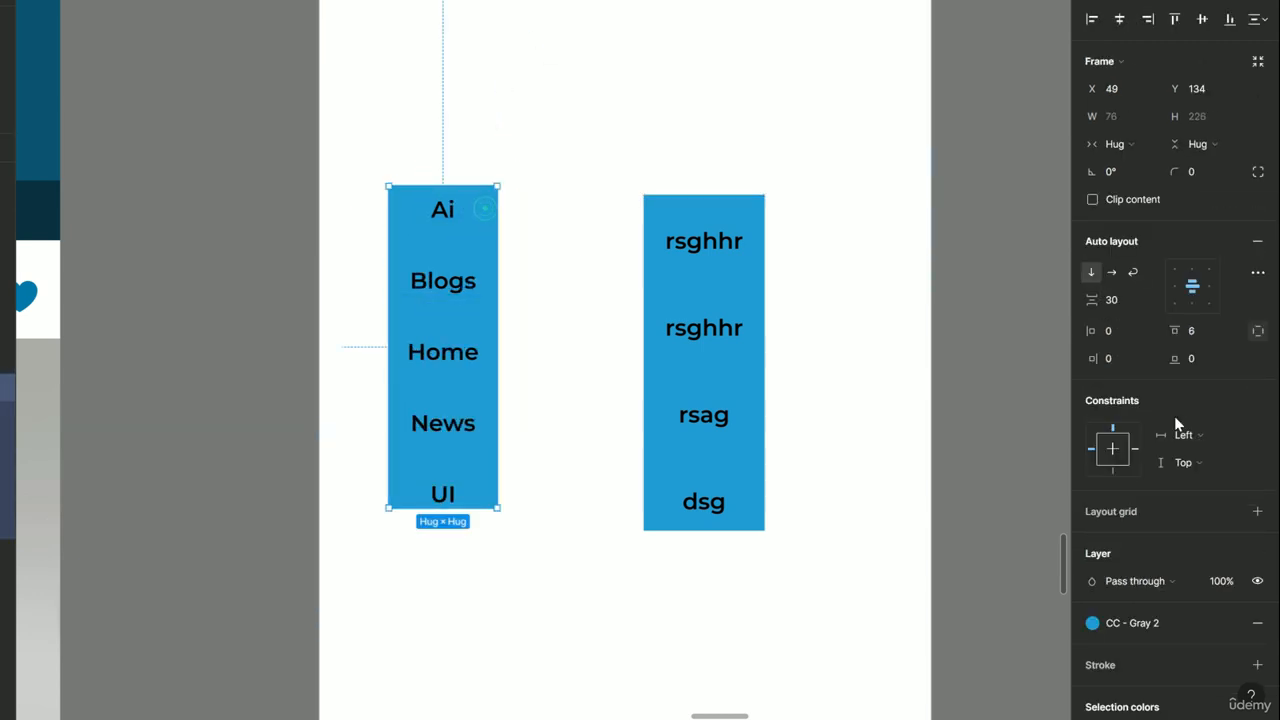
pyautogui.click(1092, 623)
pyautogui.click(941, 577)
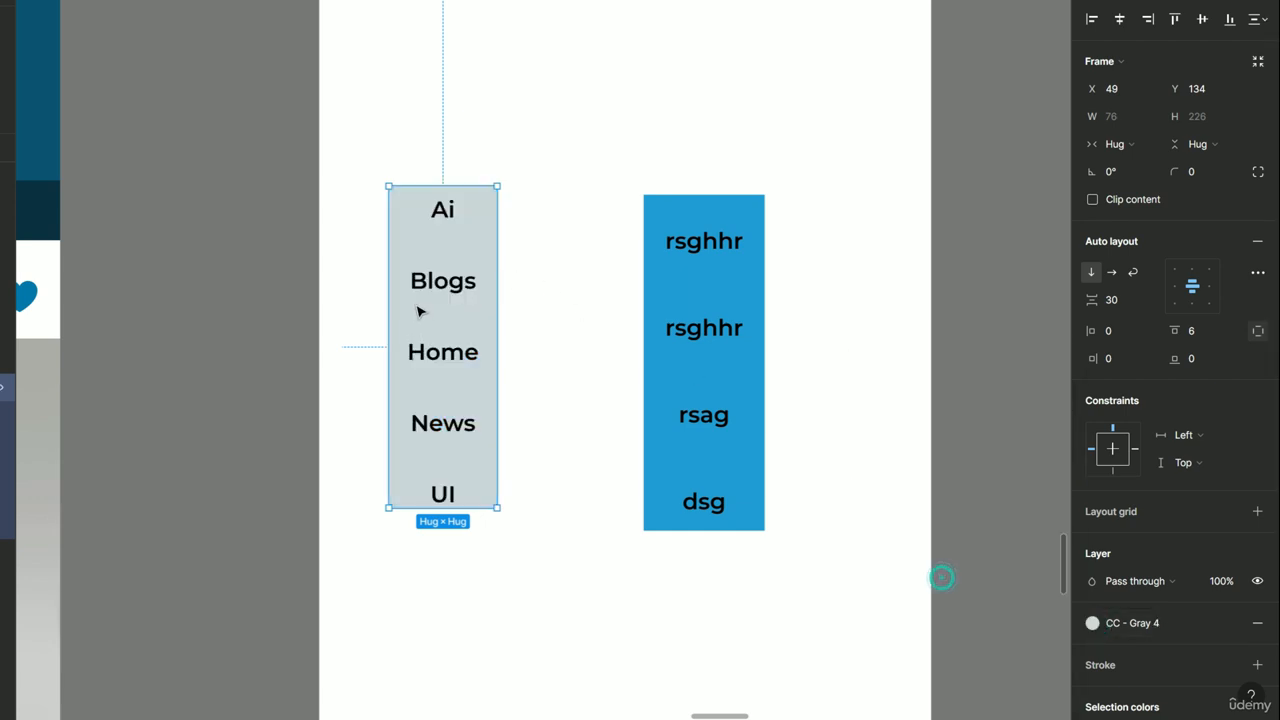
# - Move the Blogs label out of the gray stack onto the empty canvas outside the My Account frame
pyautogui.click(440, 284)
pyautogui.moveTo(447, 280); pyautogui.dragTo(463, 248)
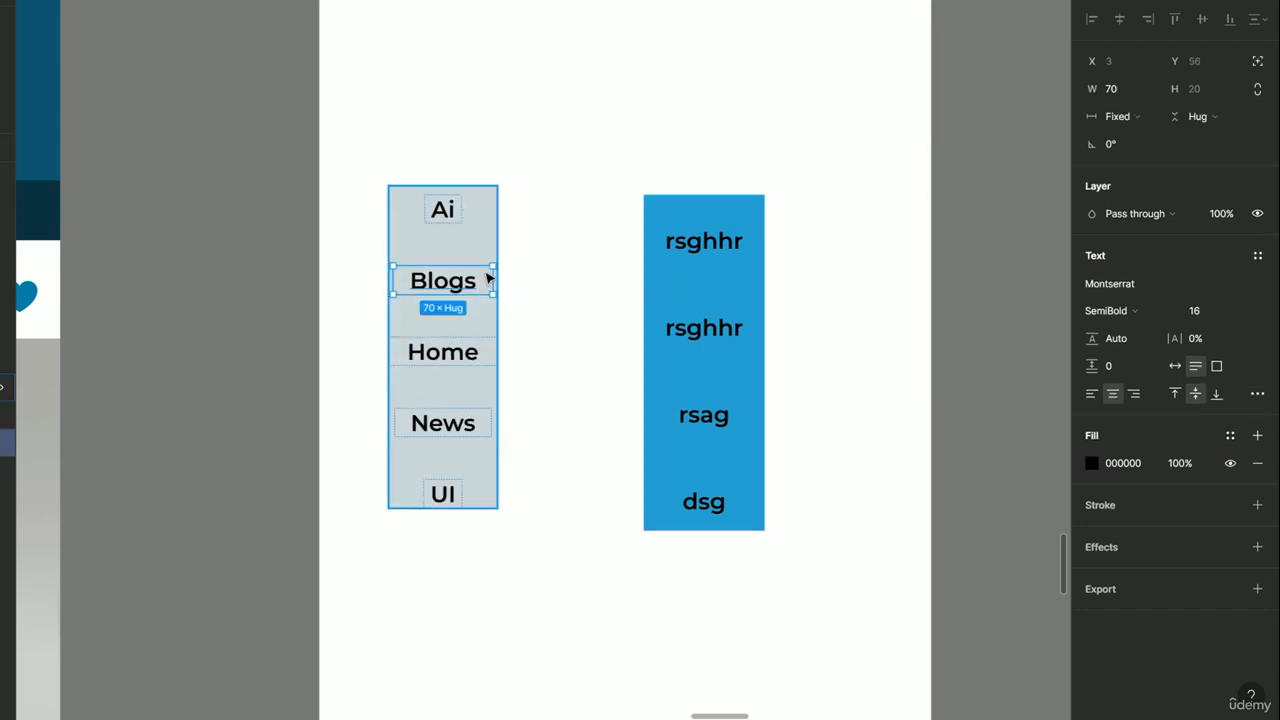
pyautogui.moveTo(461, 285); pyautogui.dragTo(225, 200)
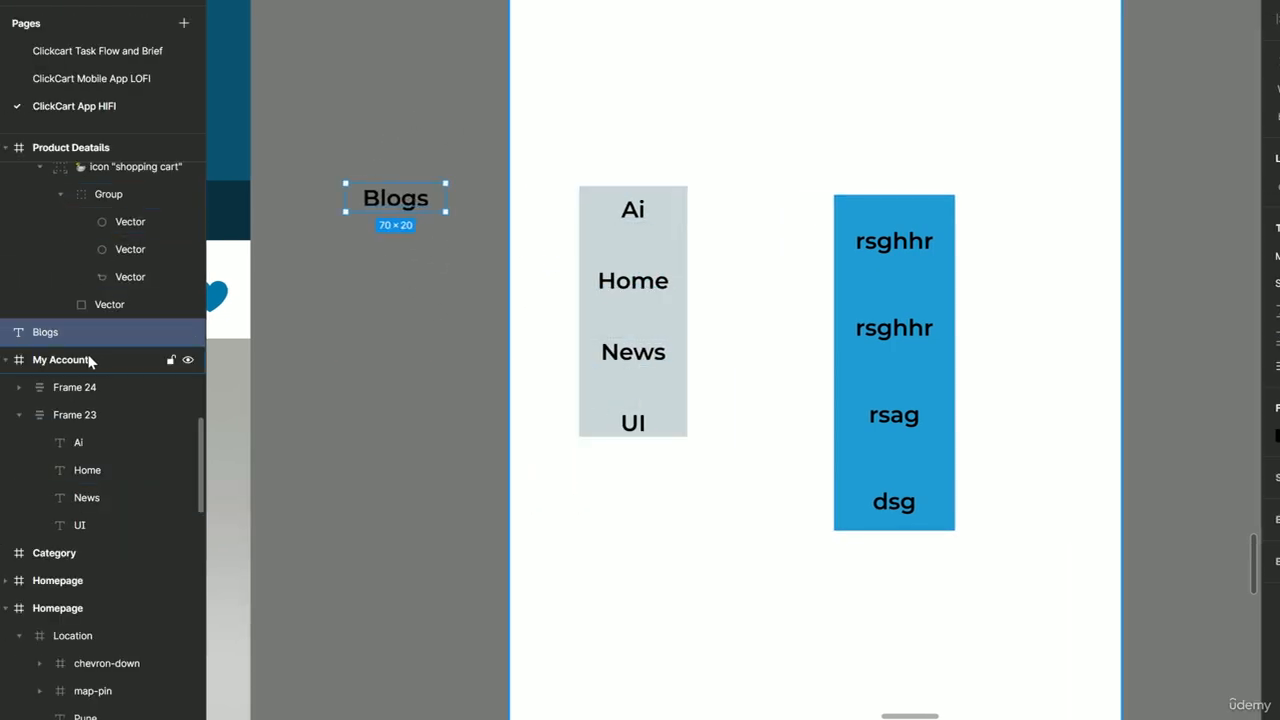
# - Move the Blogs layer back into Frame 23 as its first item, above Ai
pyautogui.click(650, 255)
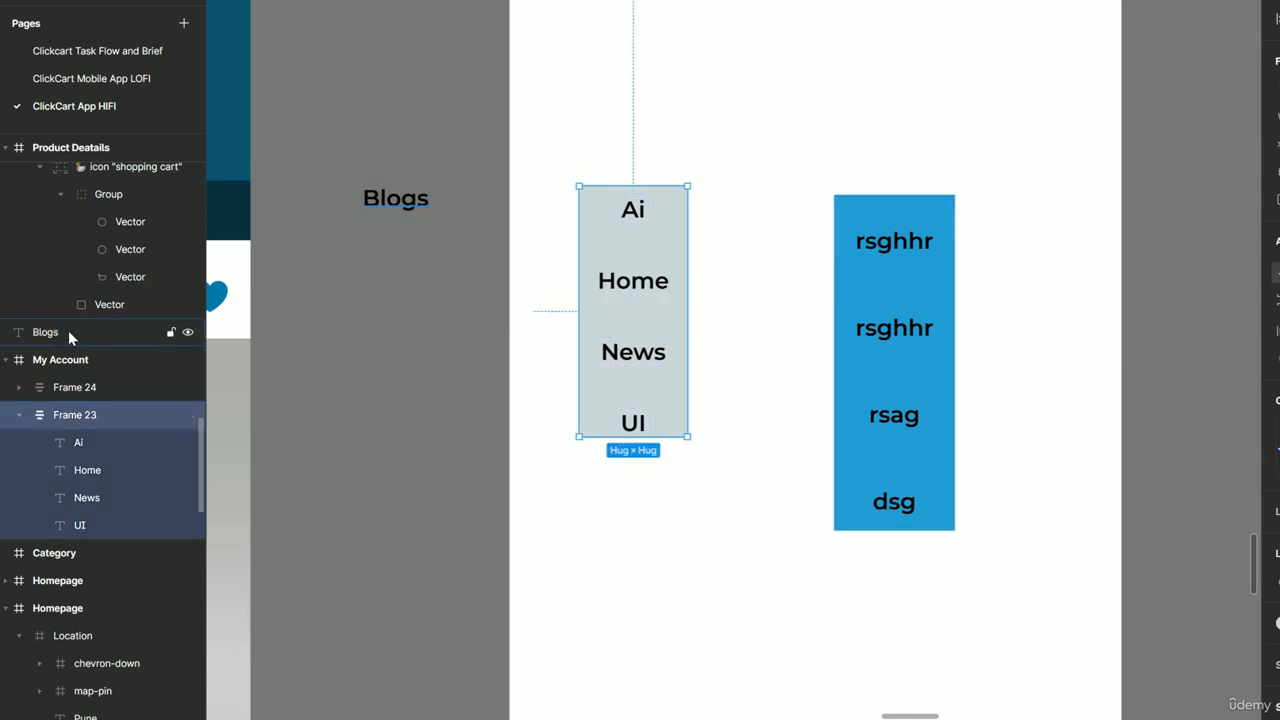
pyautogui.moveTo(93, 333); pyautogui.dragTo(124, 433)
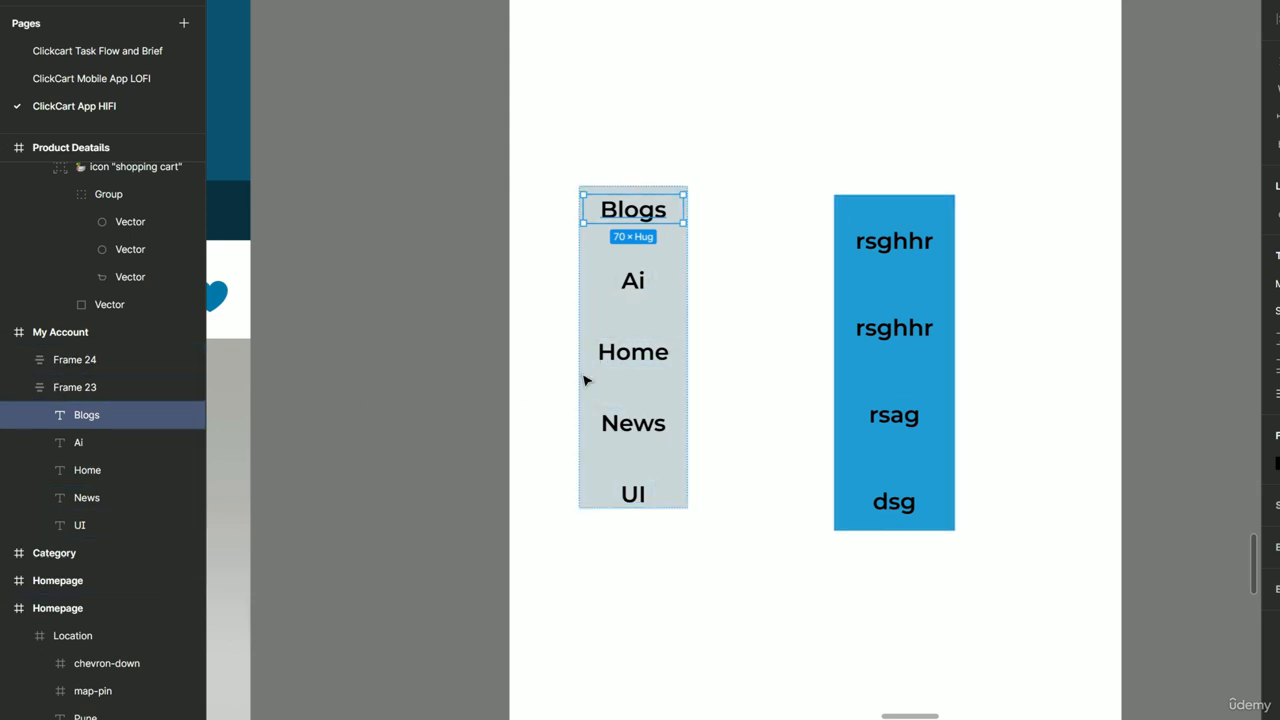
pyautogui.click(780, 109)
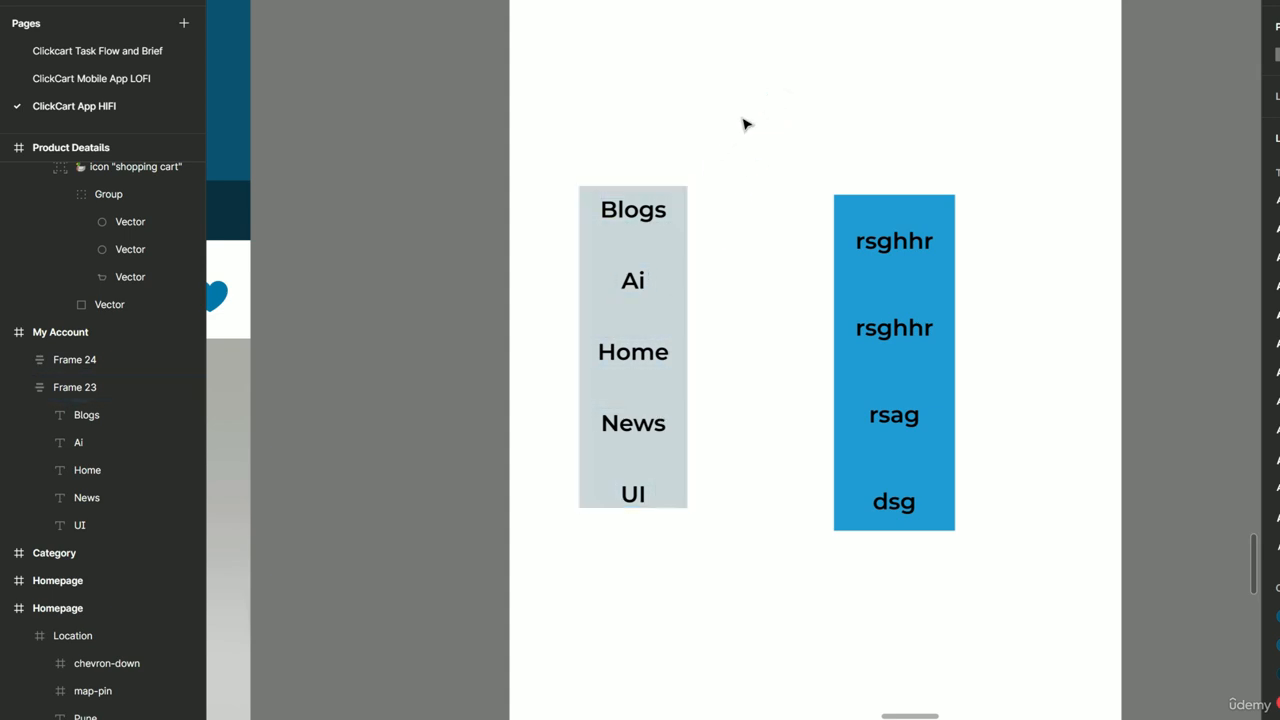
pyautogui.click(640, 216)
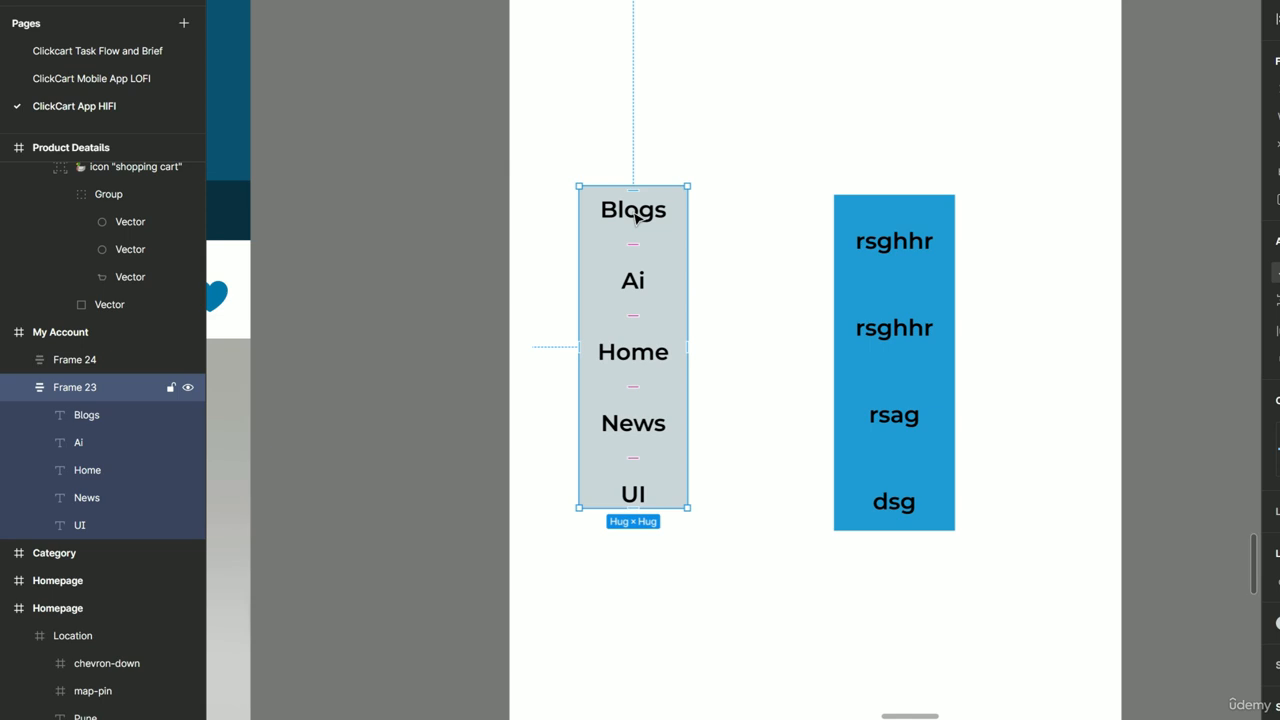
pyautogui.click(846, 95)
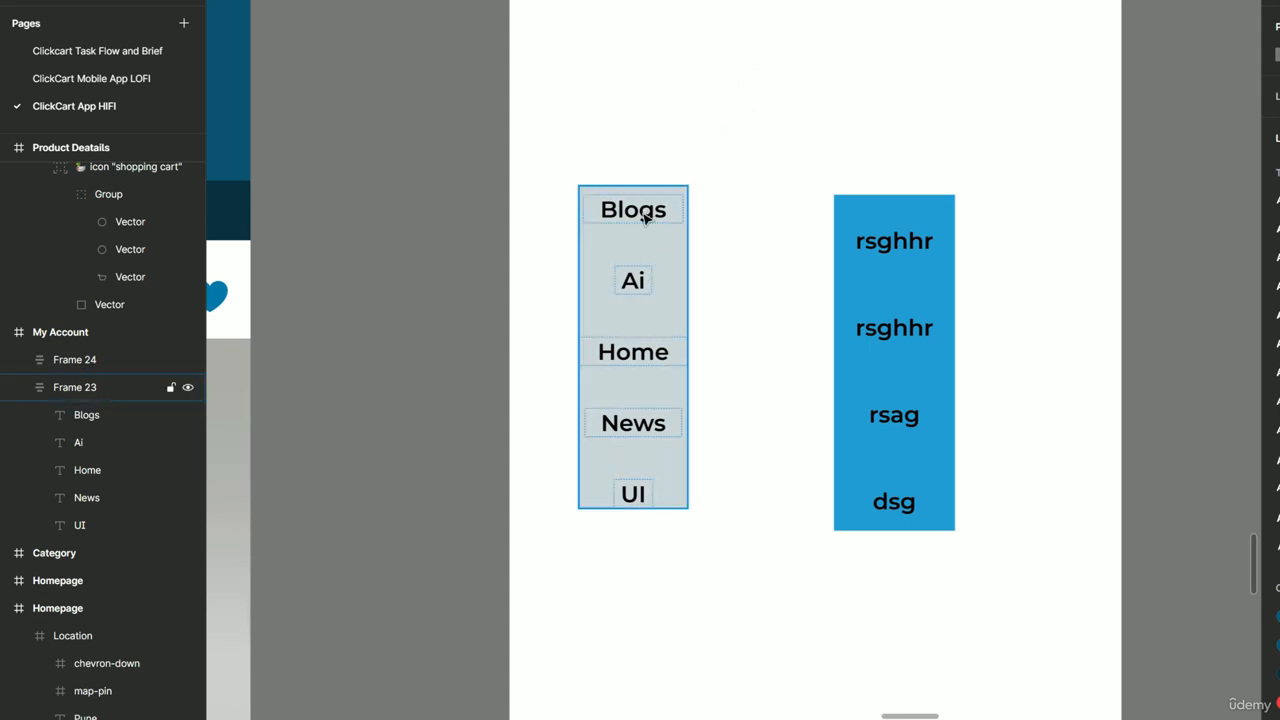
pyautogui.click(763, 114)
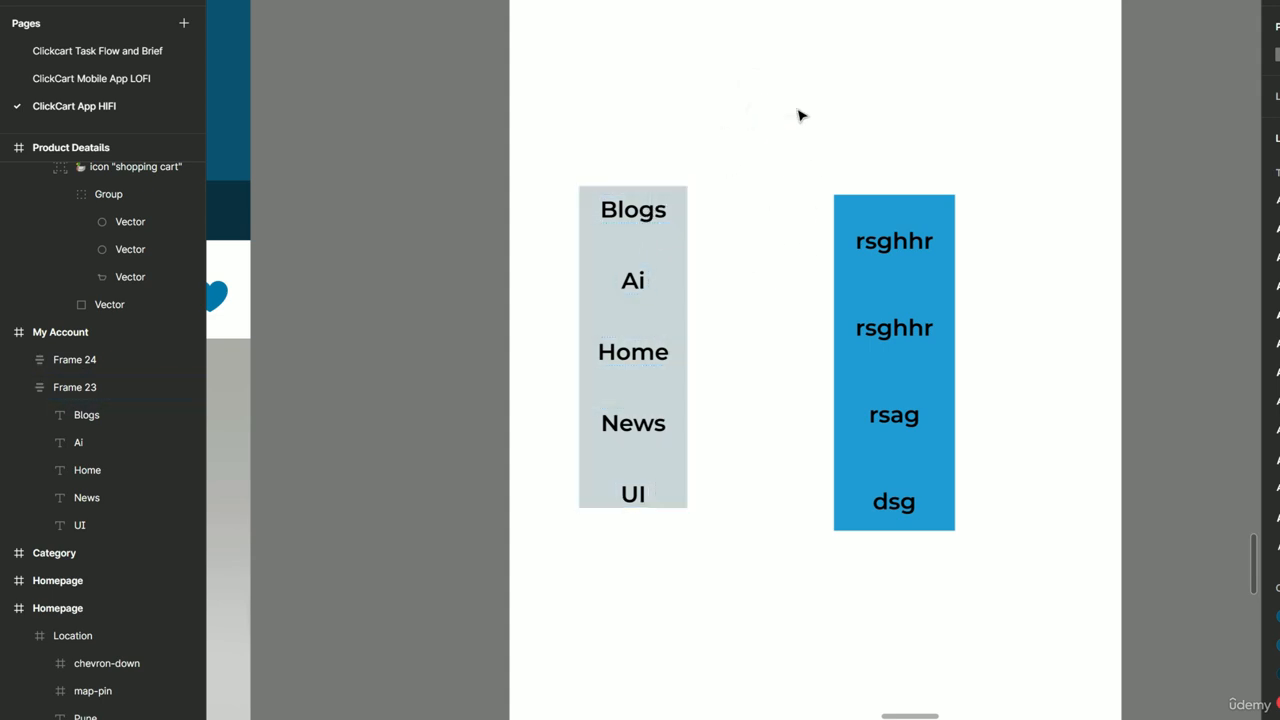
# - Try duplicating the Blogs label inside the gray stack, and undo the duplication
pyautogui.click(638, 222)
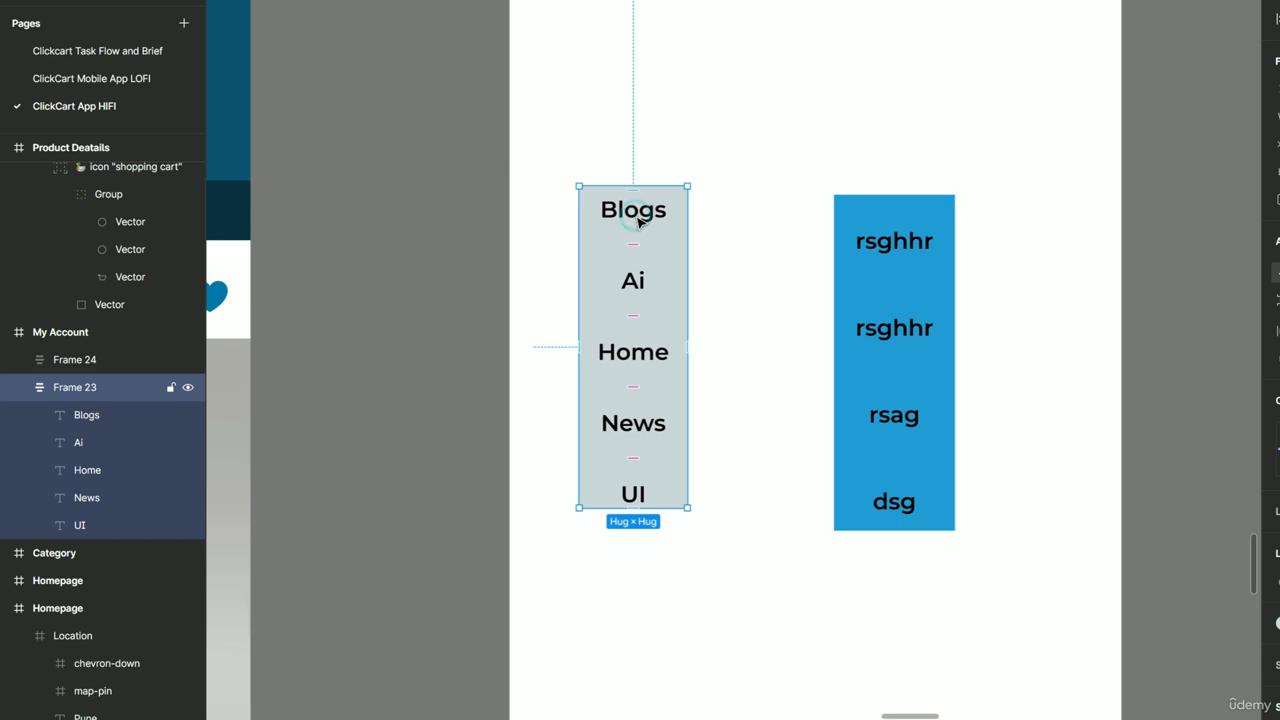
pyautogui.click(644, 221)
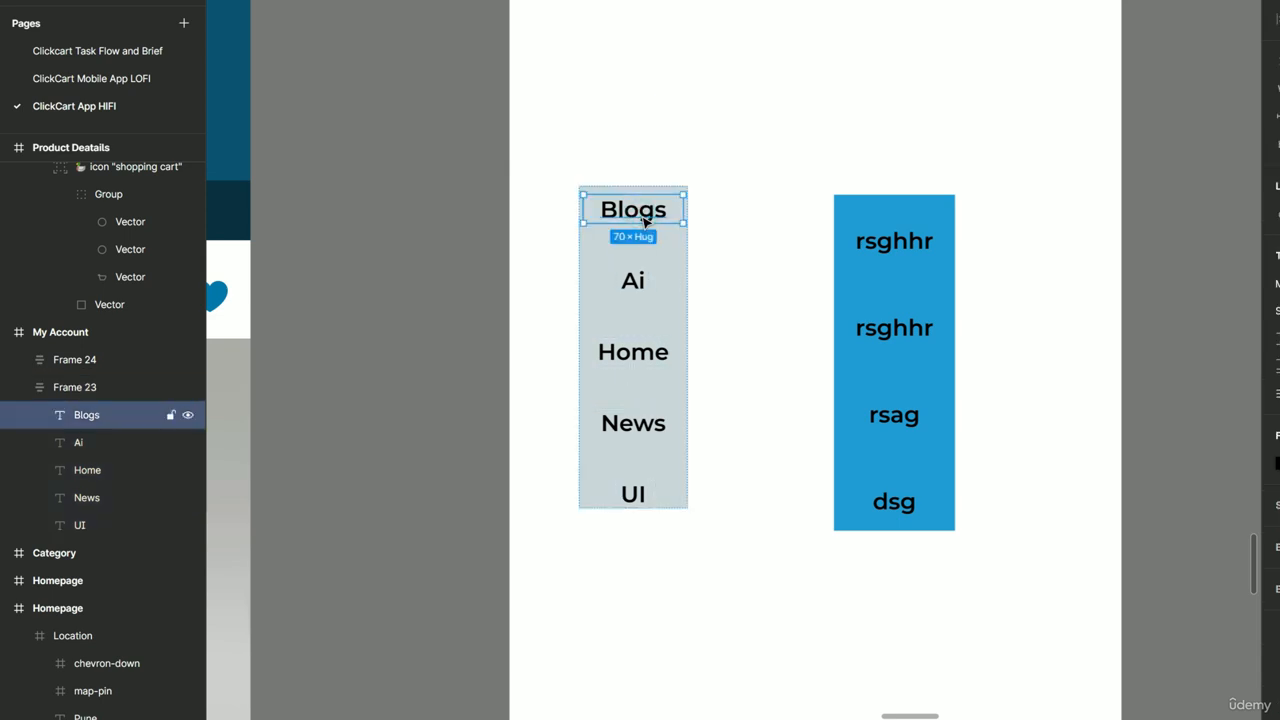
pyautogui.hotkey('ctrl', 'd')
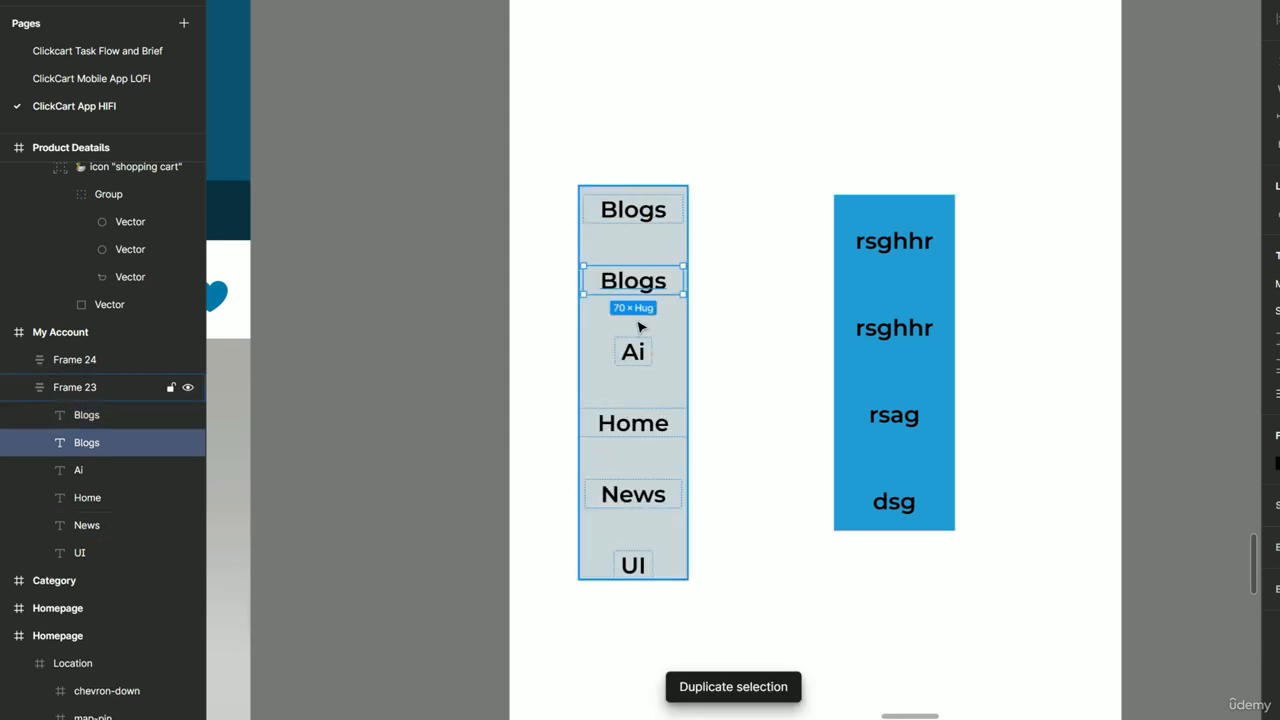
pyautogui.hotkey('ctrl', 'd')
pyautogui.hotkey('ctrl', 'z')
pyautogui.hotkey('ctrl', 'z')
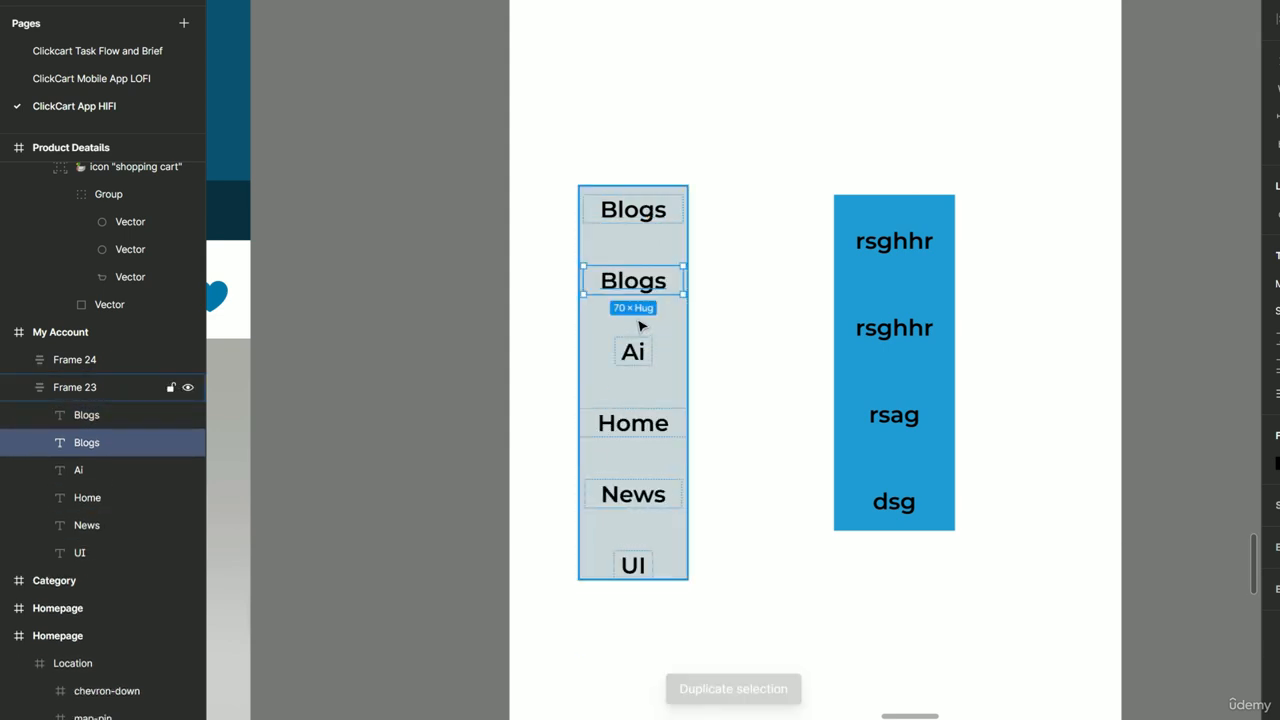
pyautogui.click(749, 223)
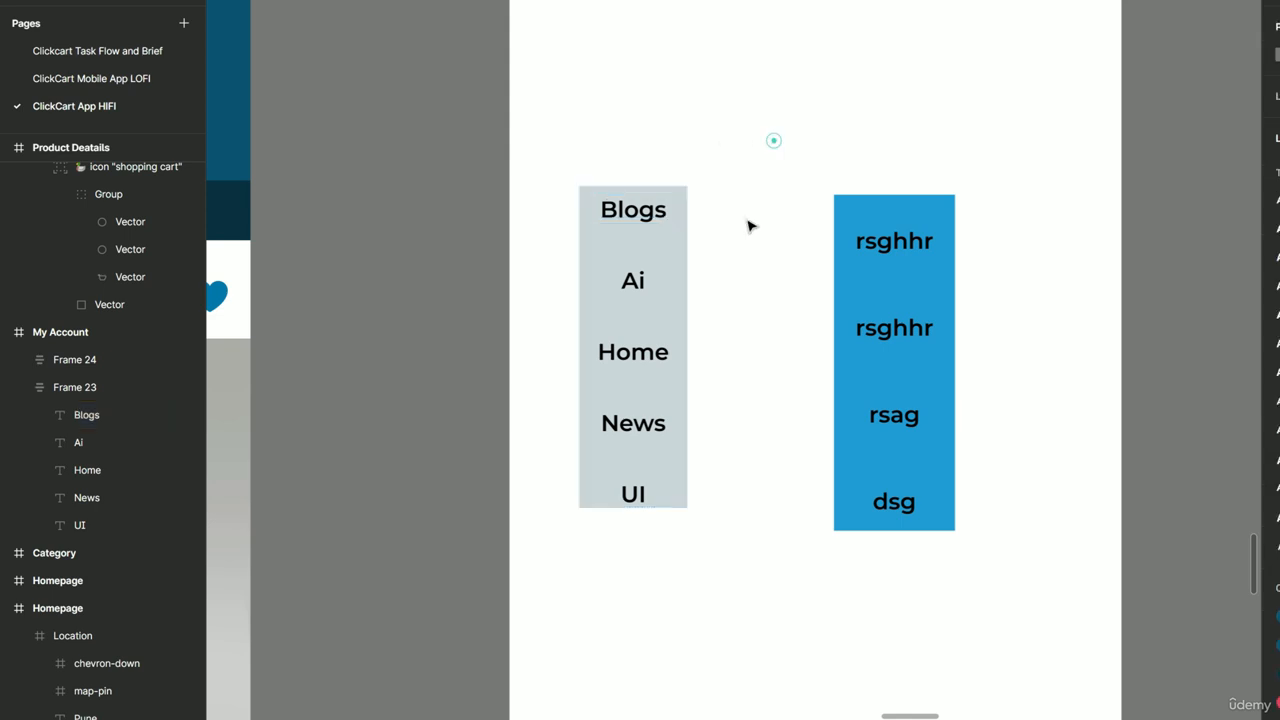
# - Insert "dasf" in the middle of the Blogs label to test how the stack adapts, and delete the inserted letters
pyautogui.click(633, 210)
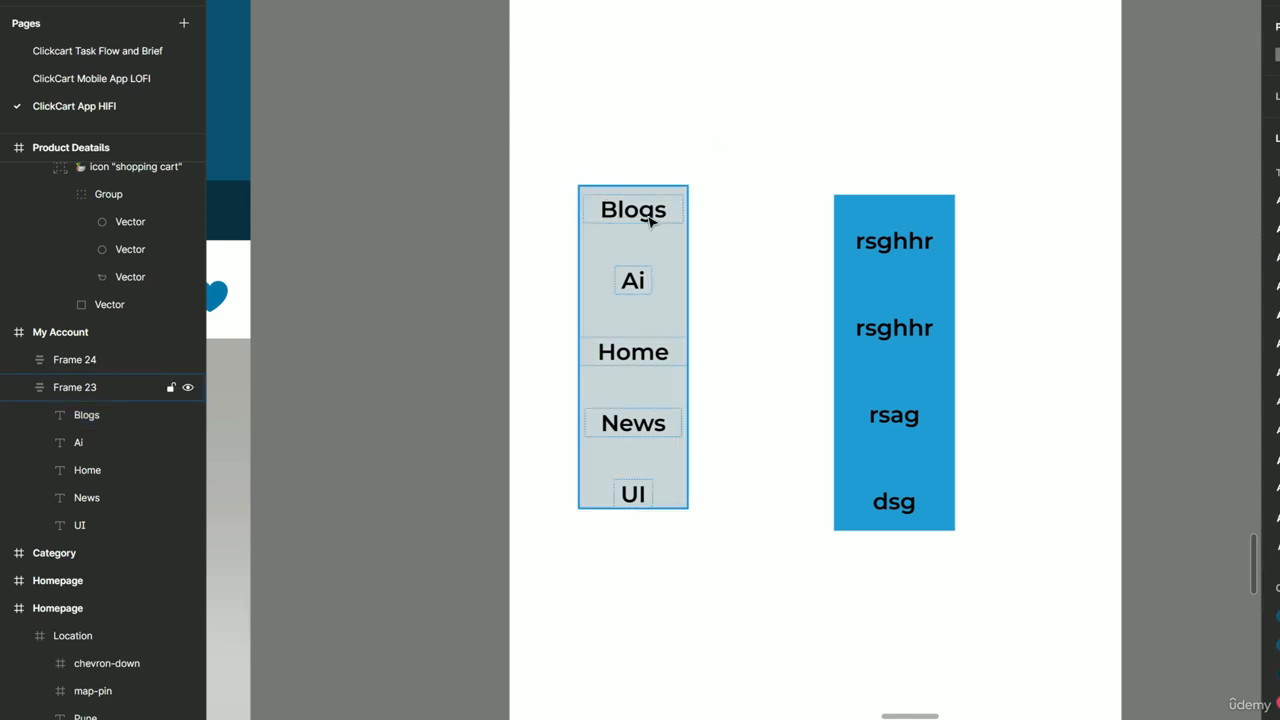
pyautogui.click(650, 221)
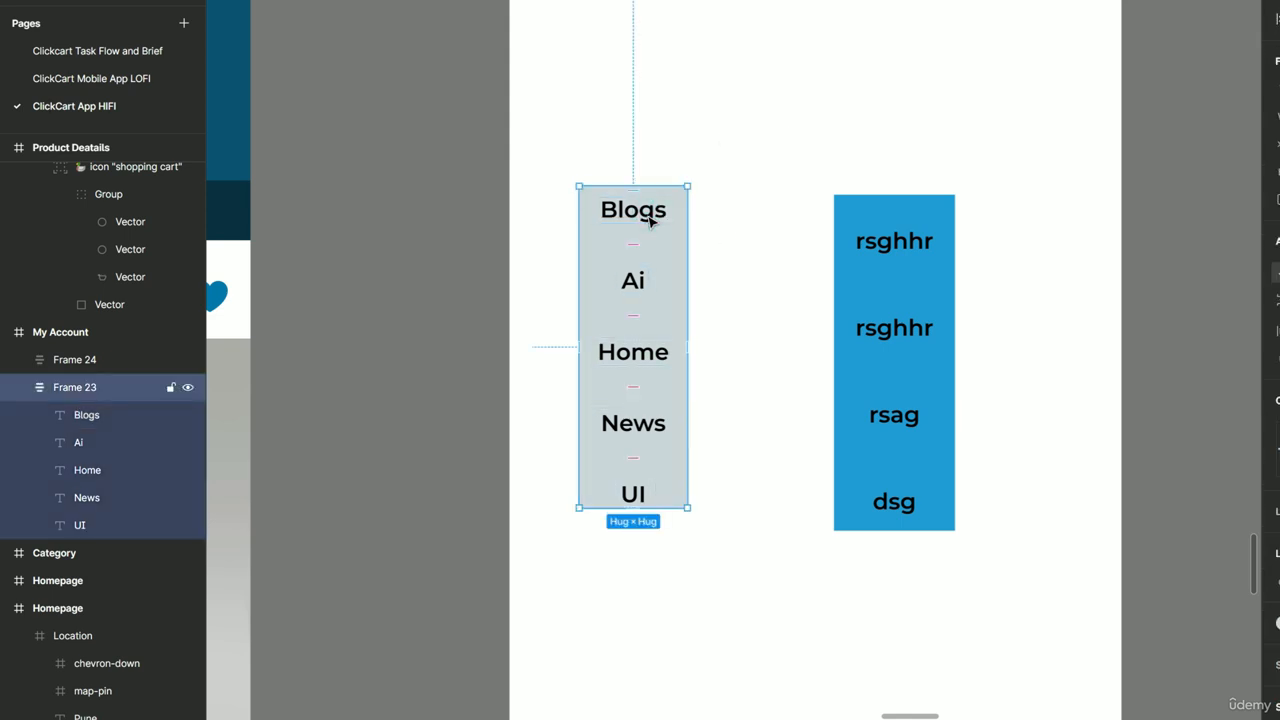
pyautogui.doubleClick(650, 221)
pyautogui.doubleClick(652, 214)
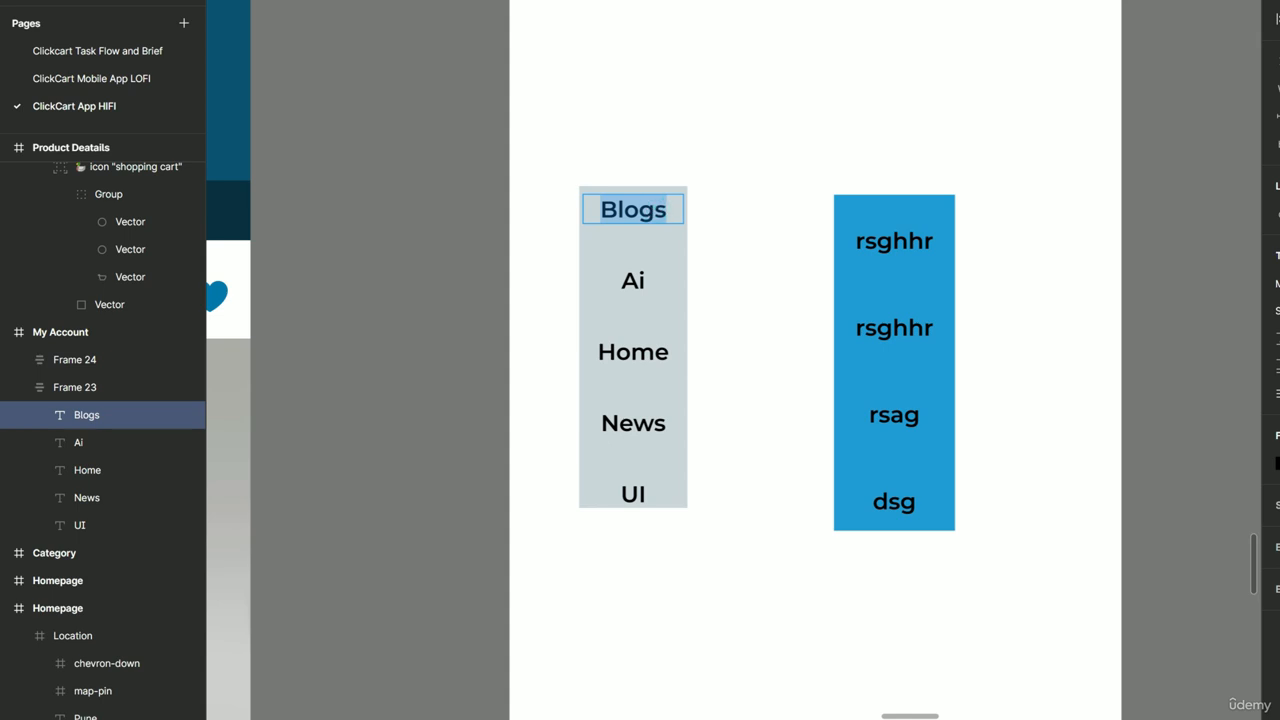
pyautogui.click(636, 210)
pyautogui.write('dasf')
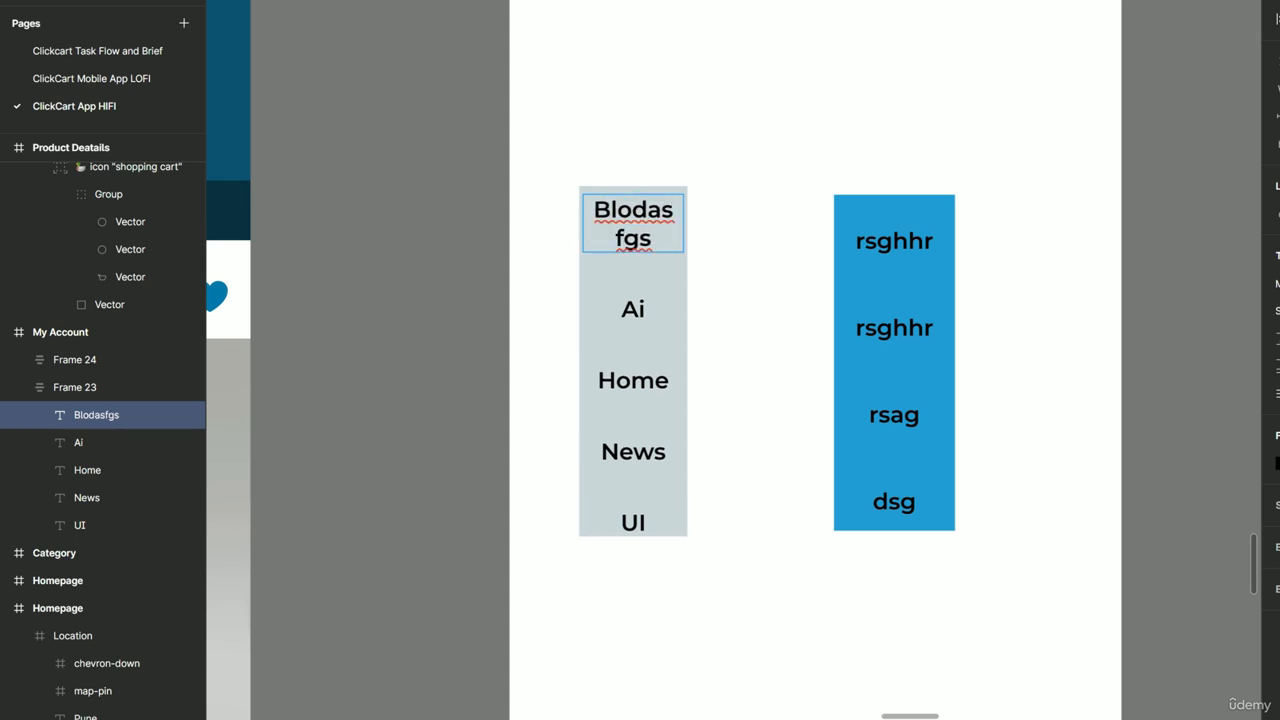
pyautogui.press('BackSpace')
pyautogui.press('BackSpace')
pyautogui.press('BackSpace')
pyautogui.press('BackSpace')
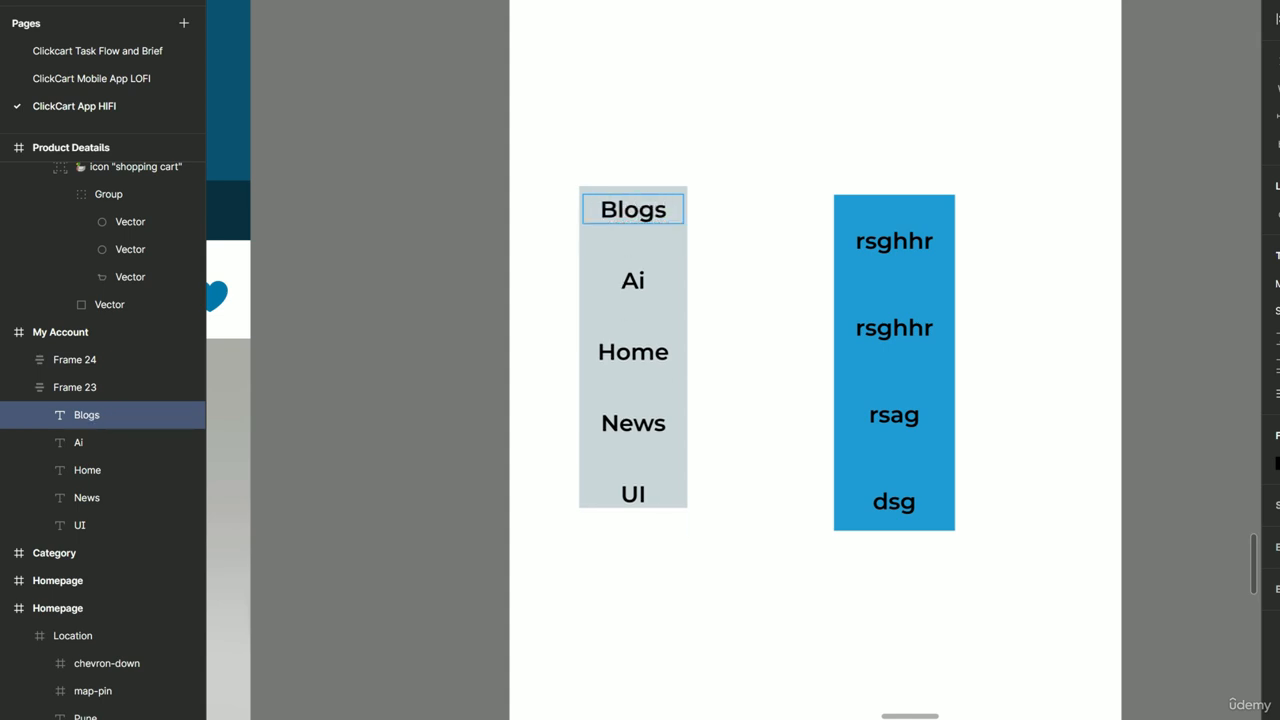